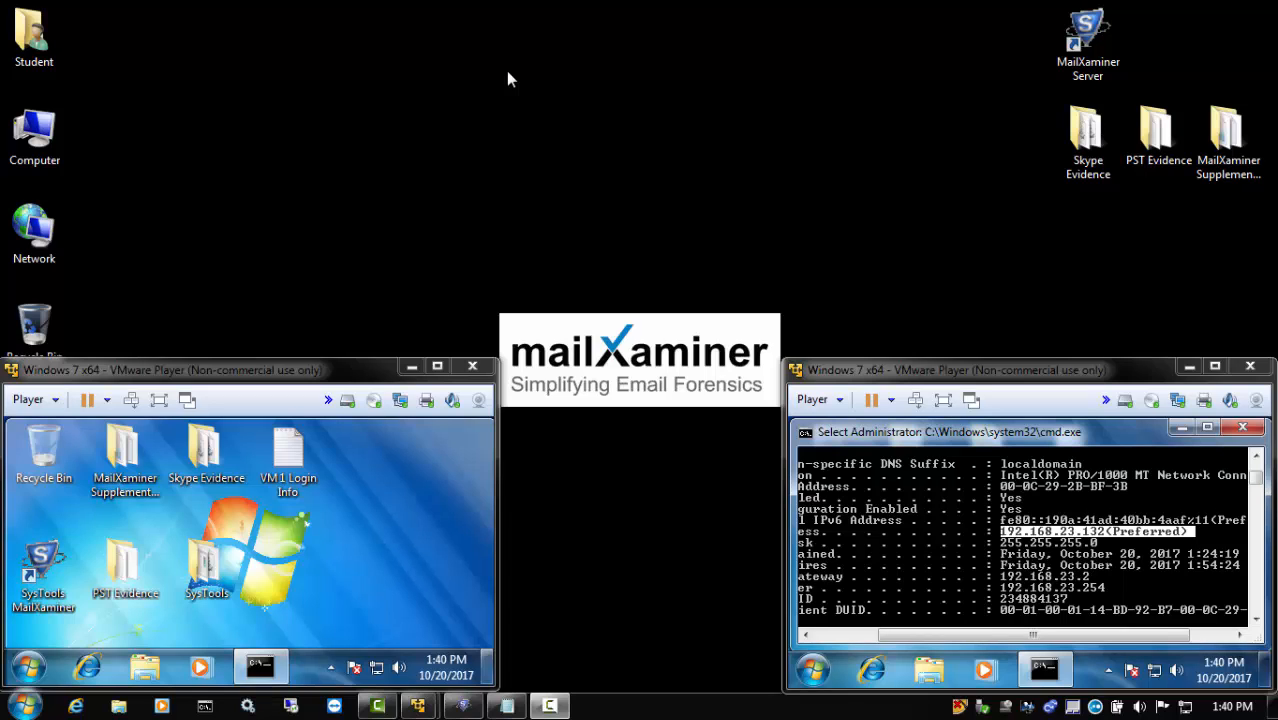
Switch to MailXaminer Server and add a device with IP address 192.168.23.131 and computer name USER1
click(462, 706)
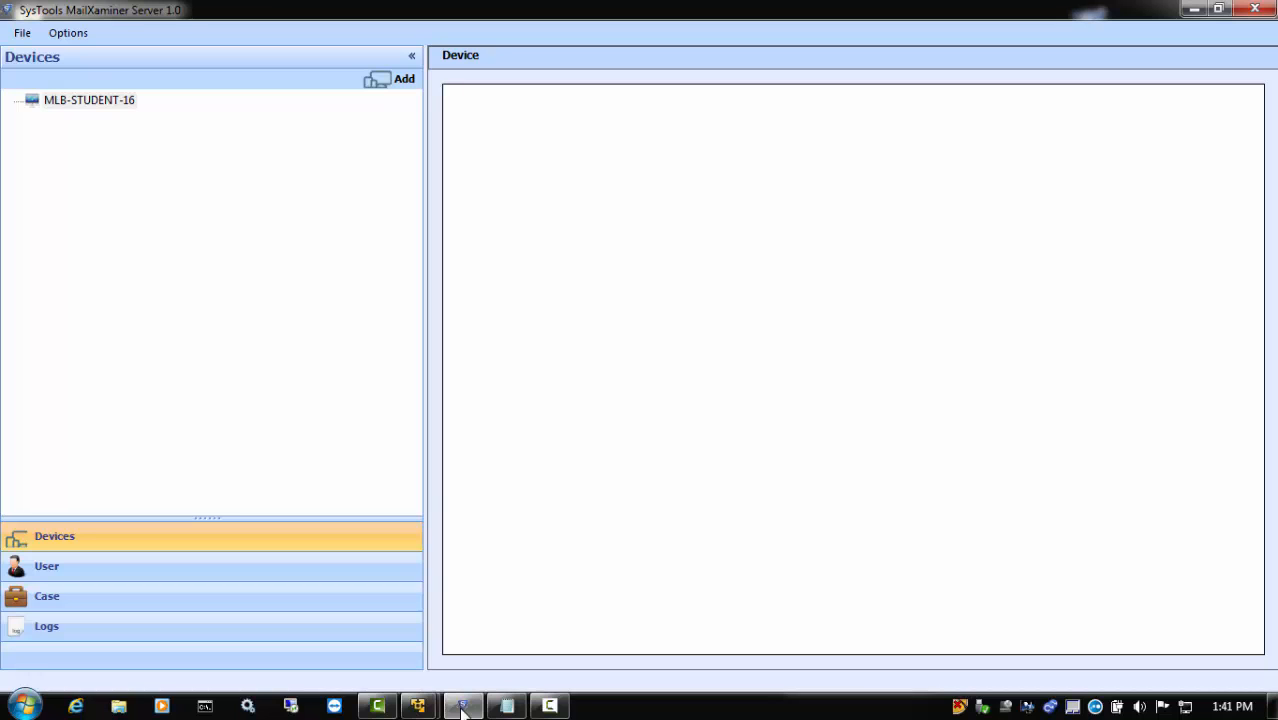
click(1196, 9)
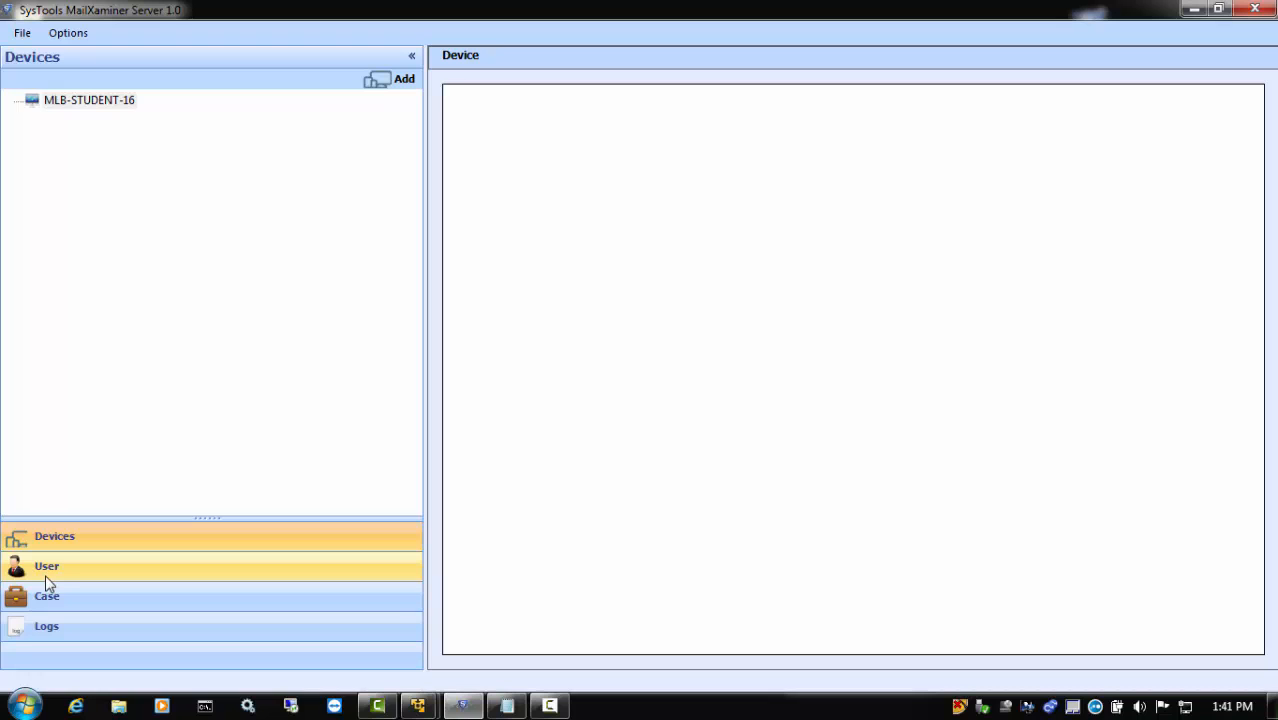
click(389, 86)
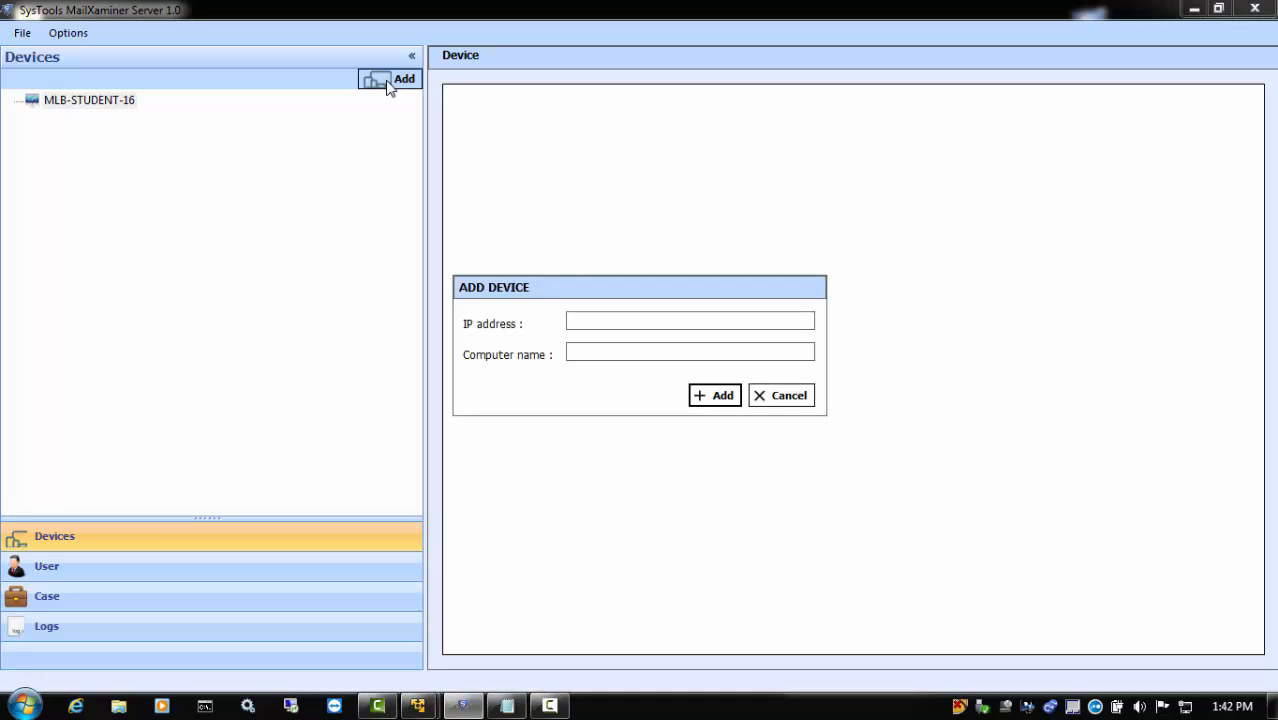
click(594, 321)
text(192.168.23.131)
key(Tab)
text(USER1)
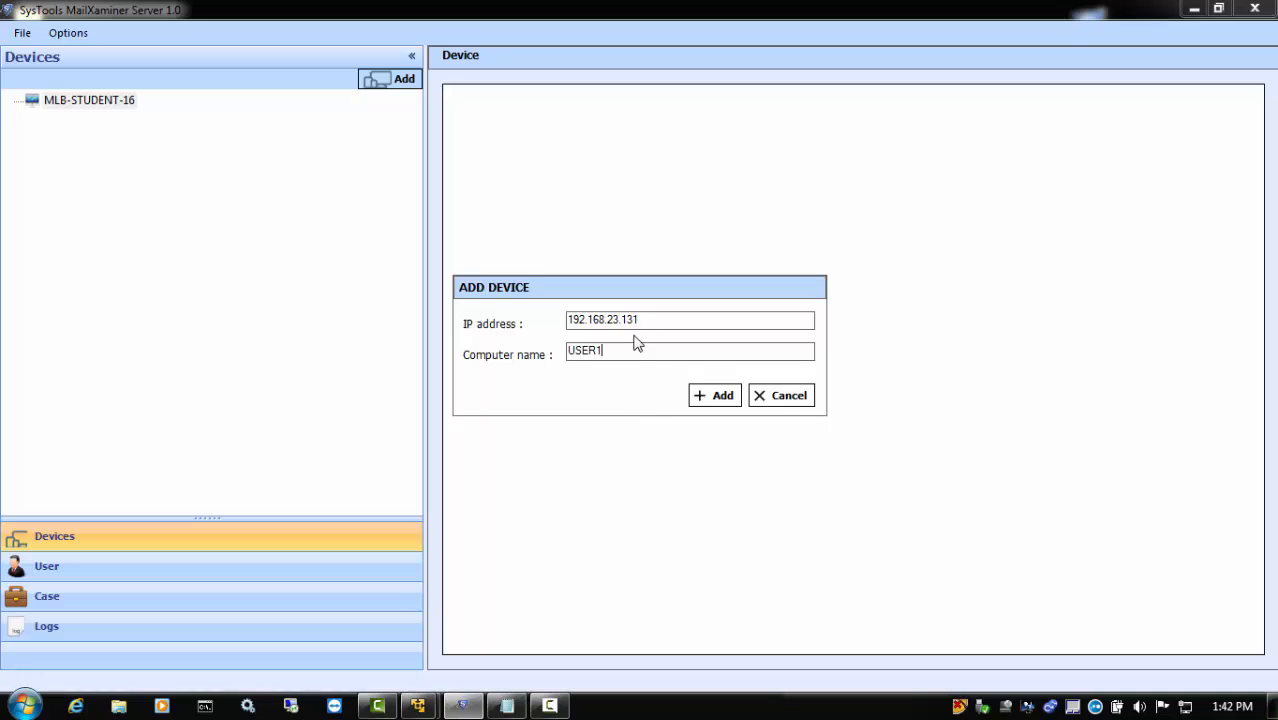
click(720, 395)
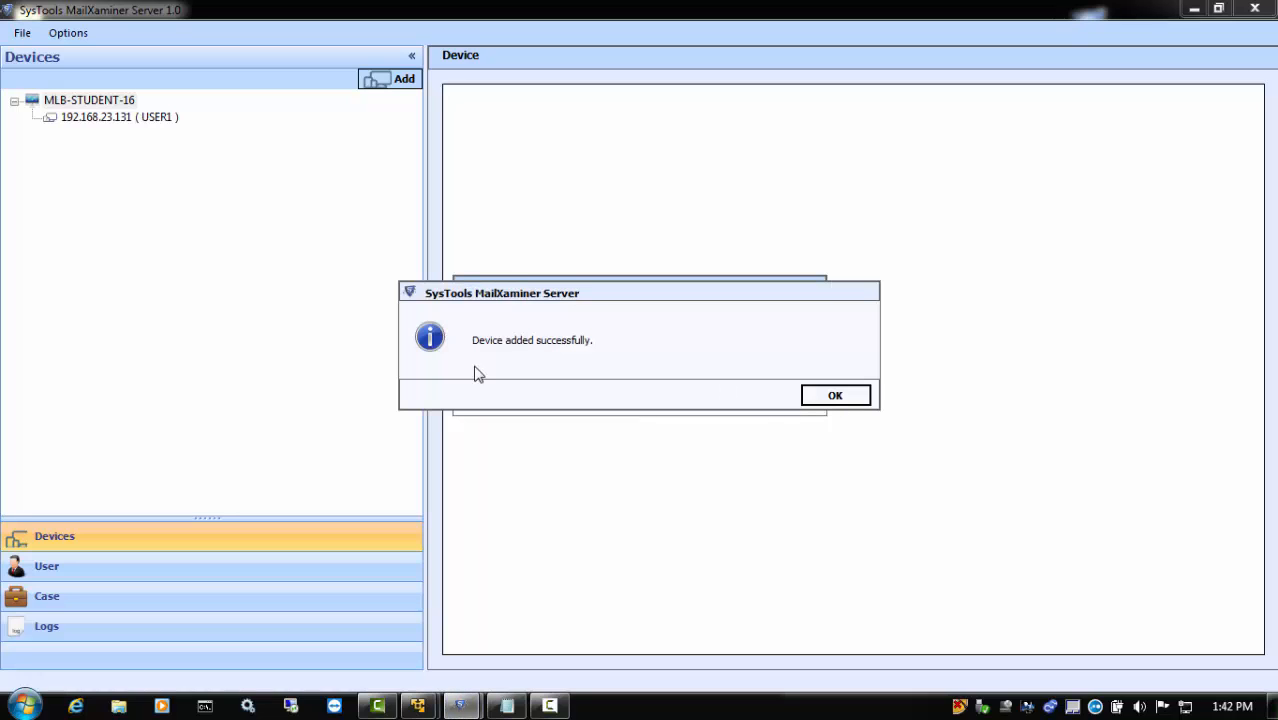
click(830, 402)
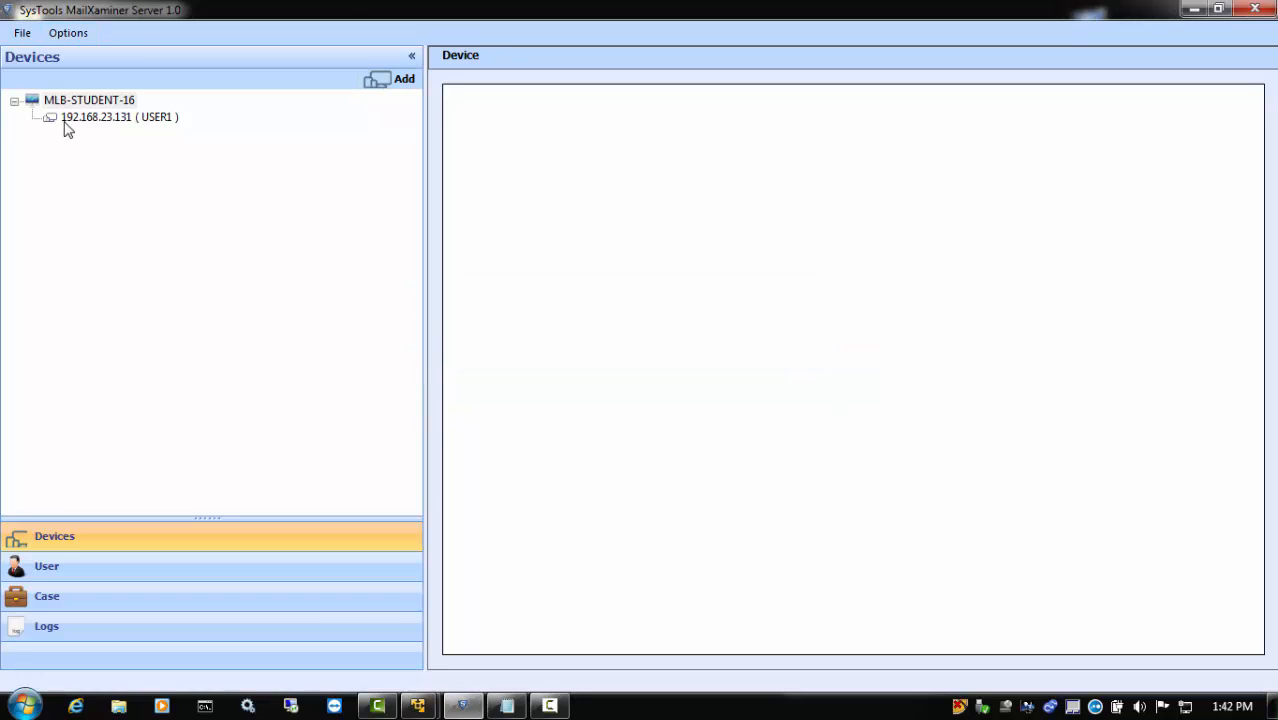
Add a second device with IP address 192.168.23.132 and computer name USER2
click(357, 80)
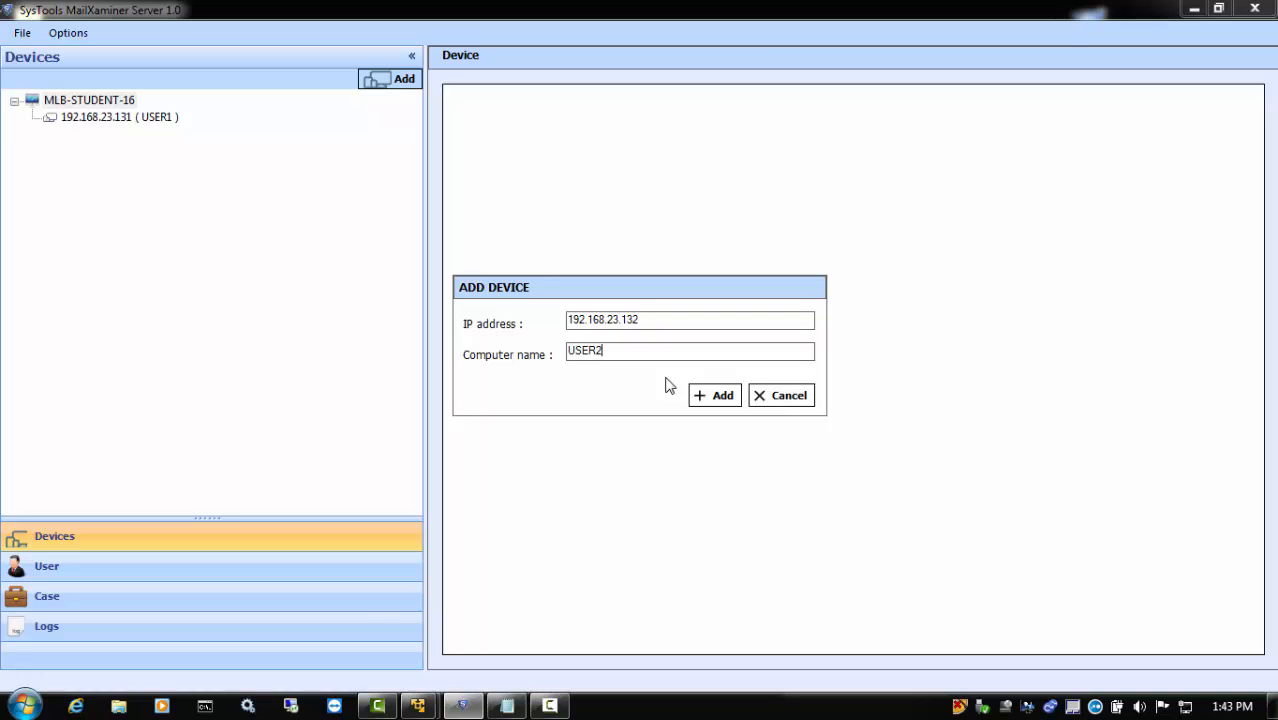
click(720, 394)
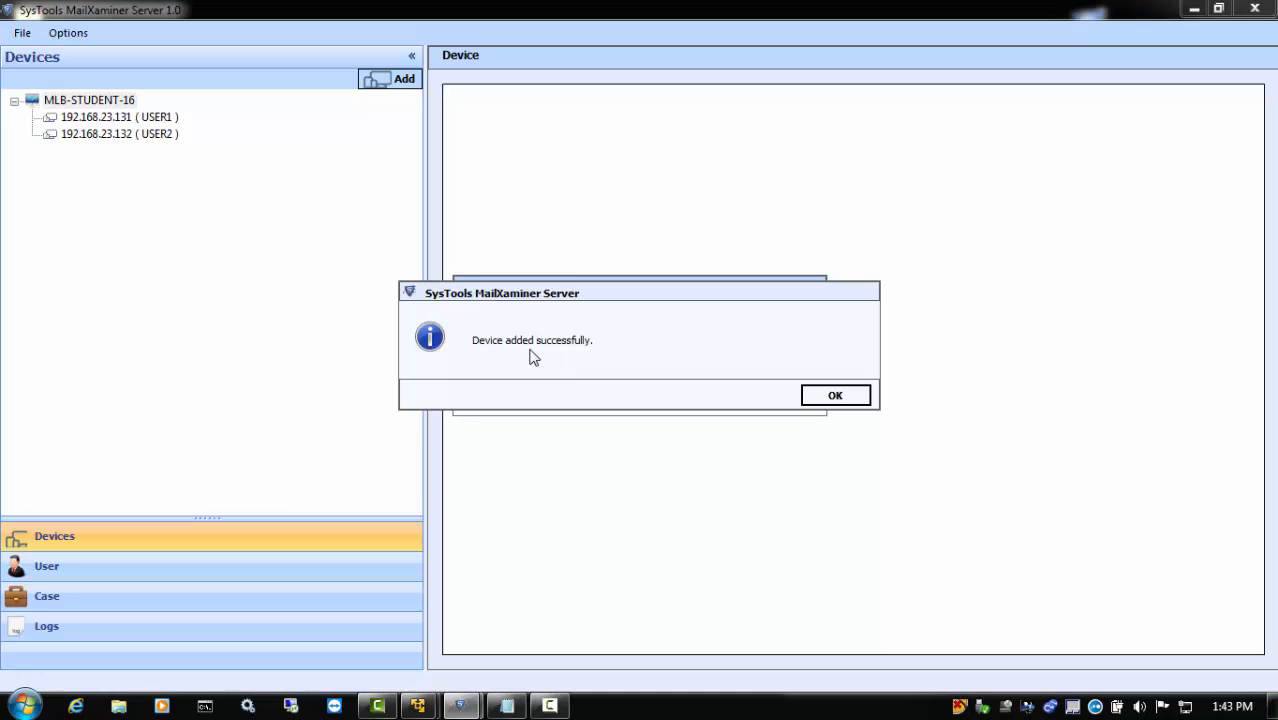
click(859, 398)
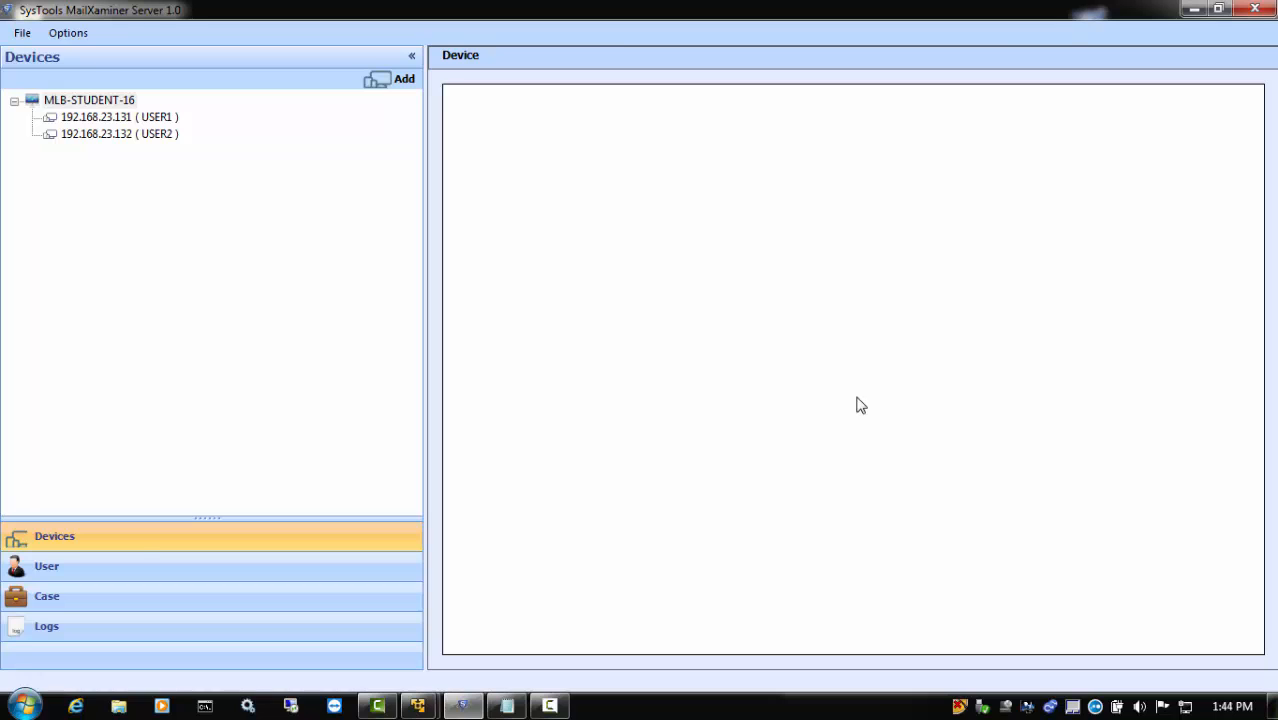
Register the USER1 device on the server
click(140, 546)
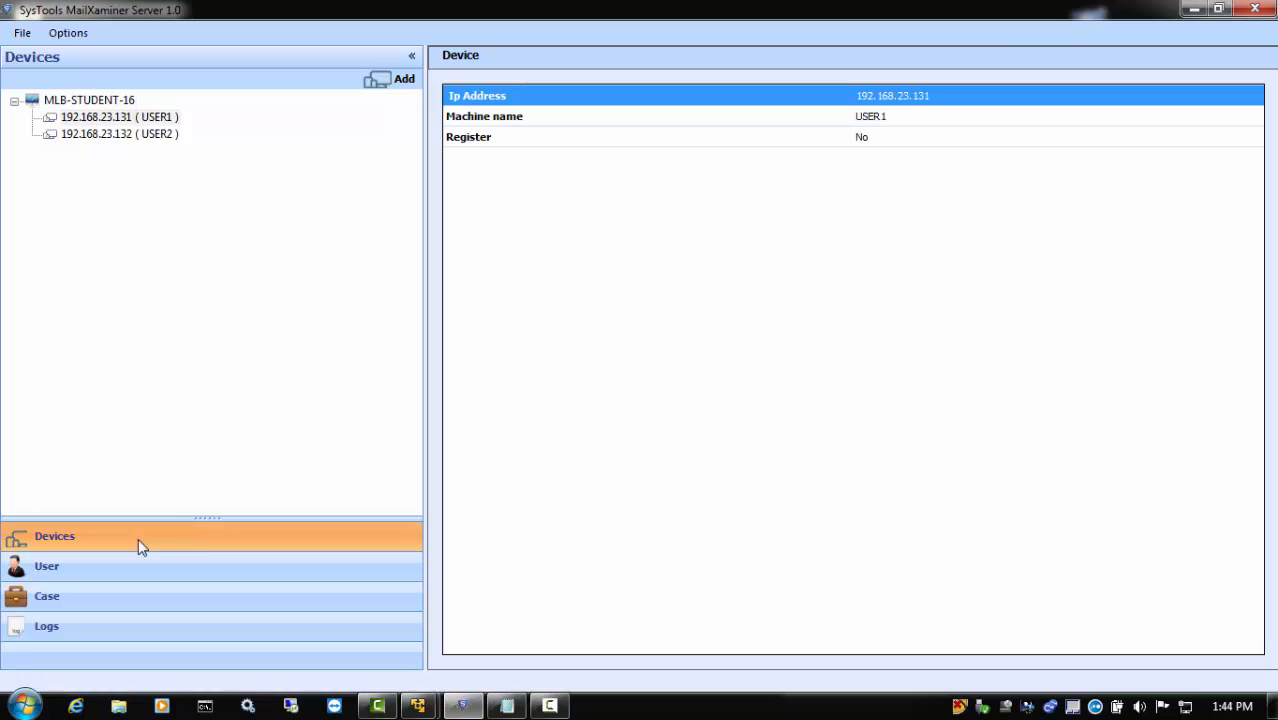
right_click(168, 121)
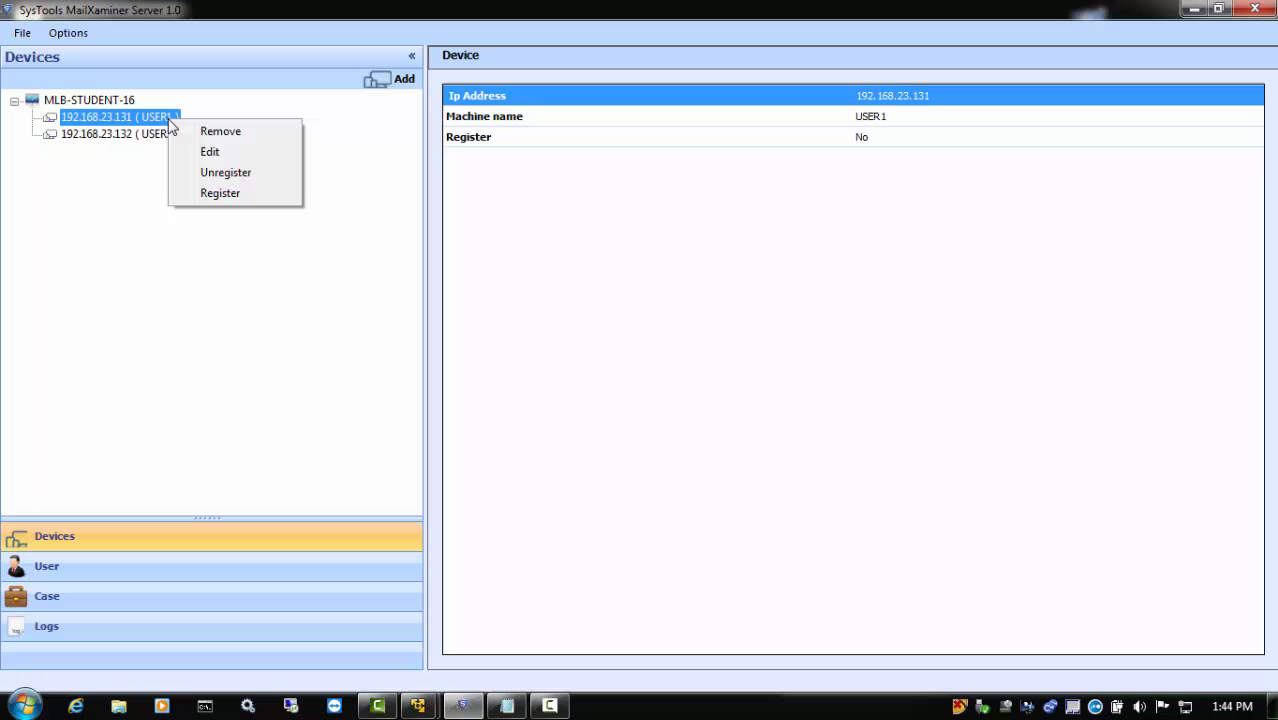
click(189, 196)
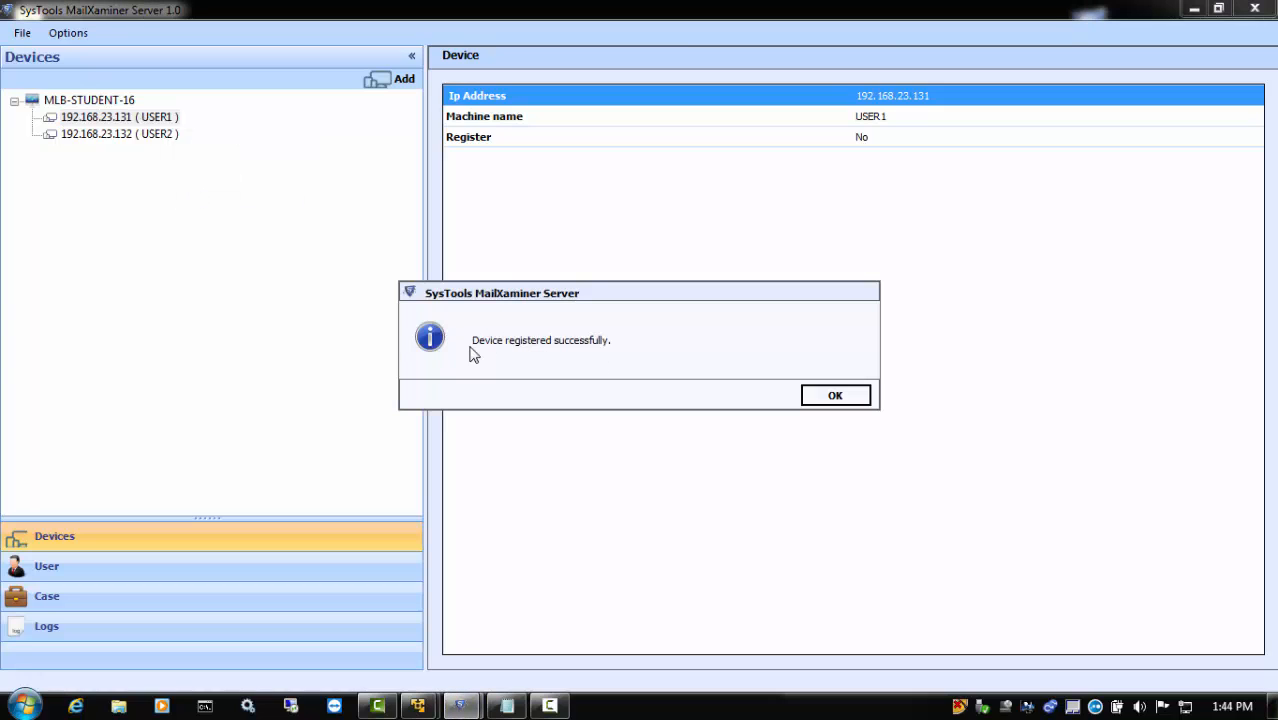
click(838, 397)
Register the USER2 device, and check the registration status of both devices
right_click(137, 134)
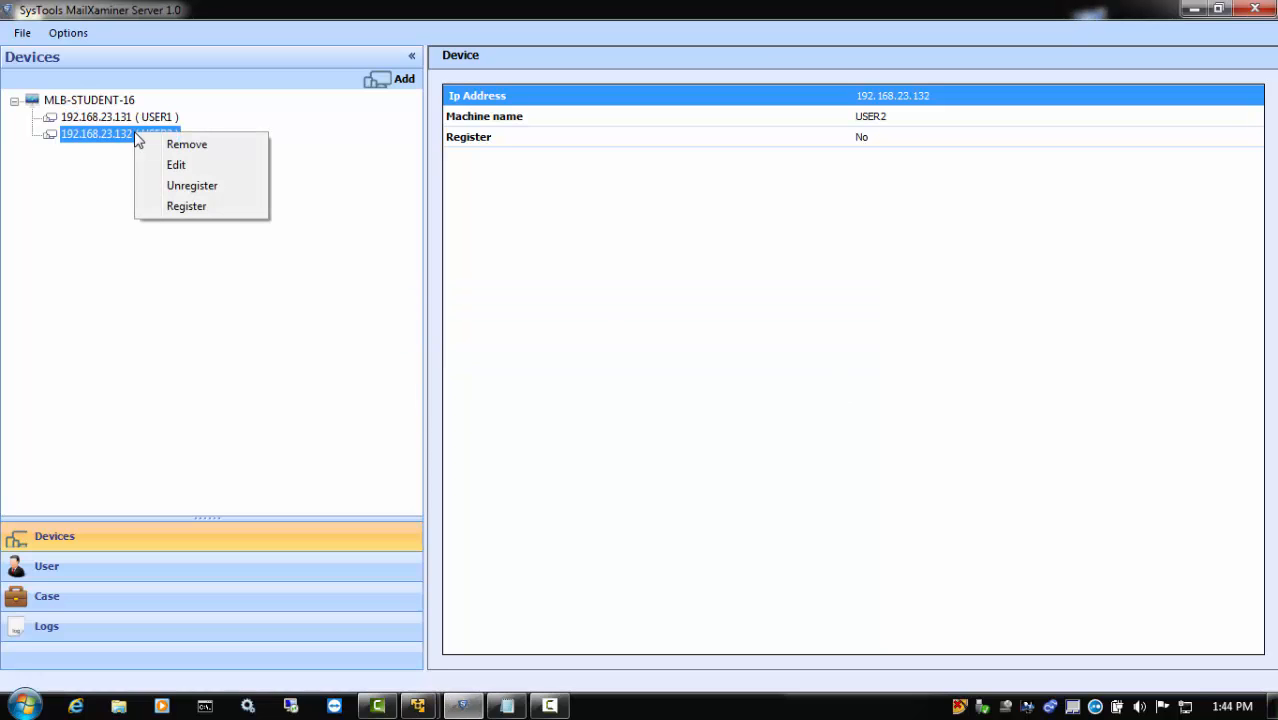
click(186, 206)
click(836, 398)
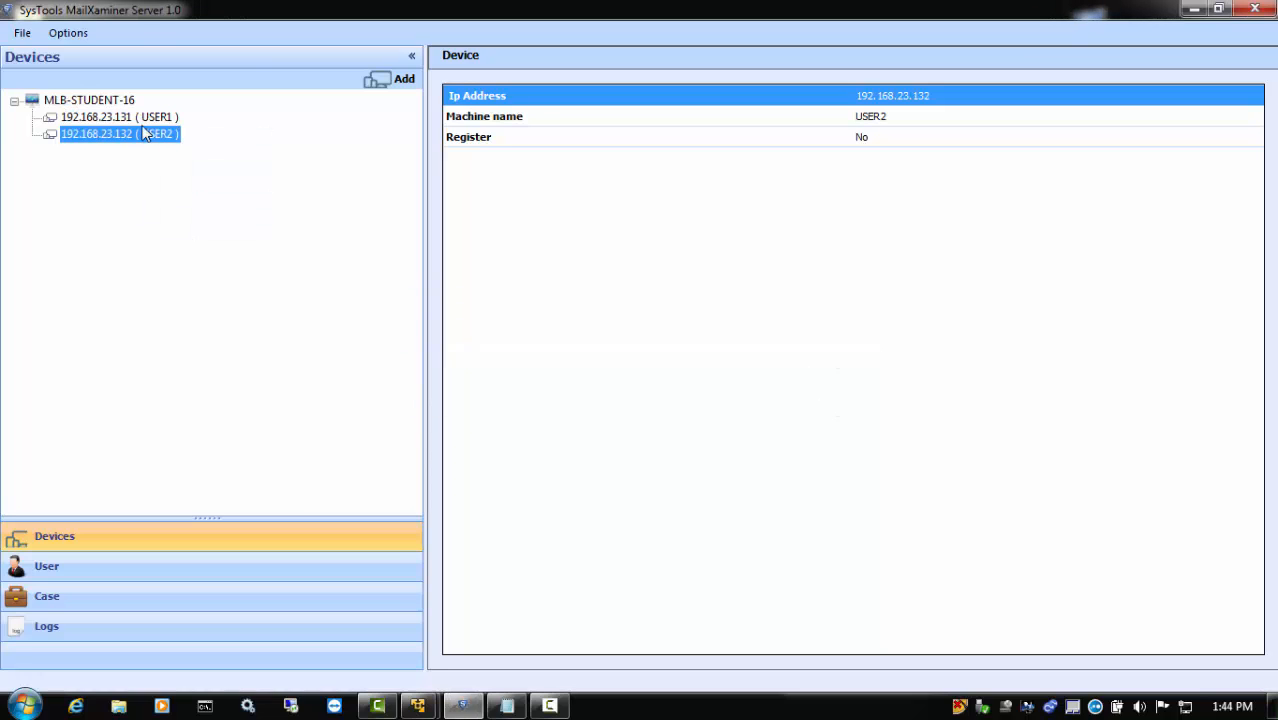
click(143, 119)
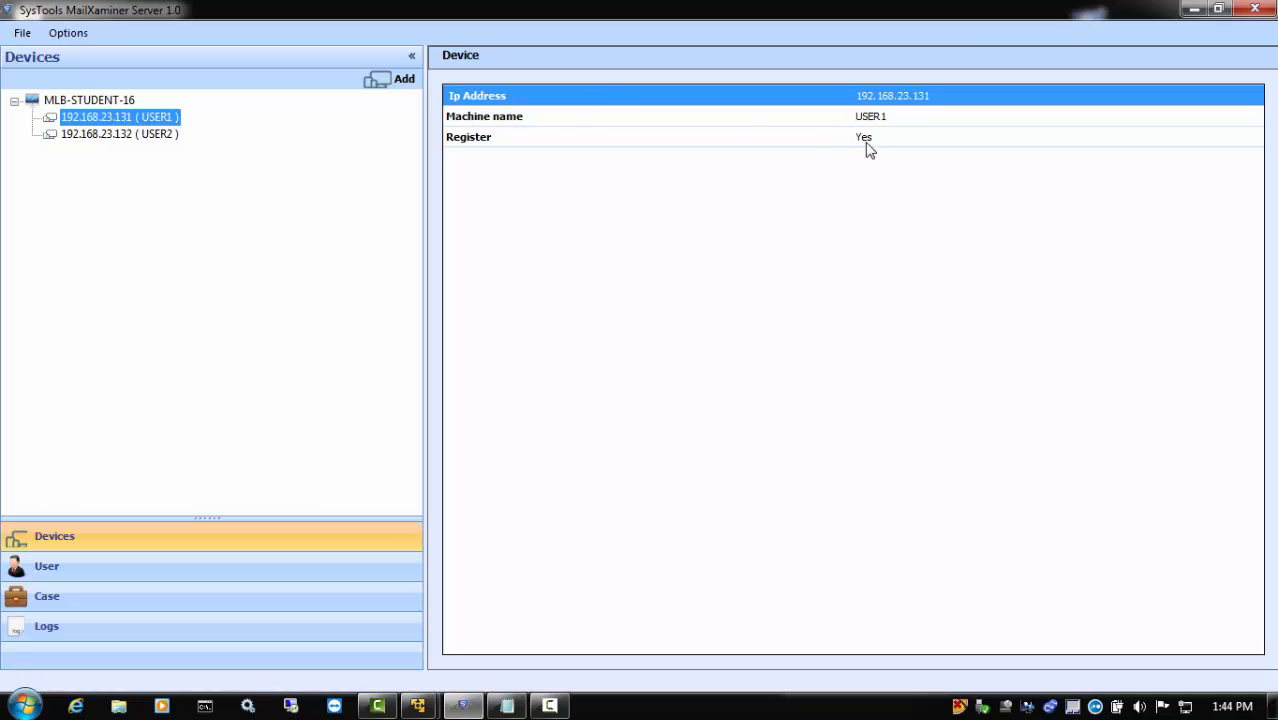
click(148, 134)
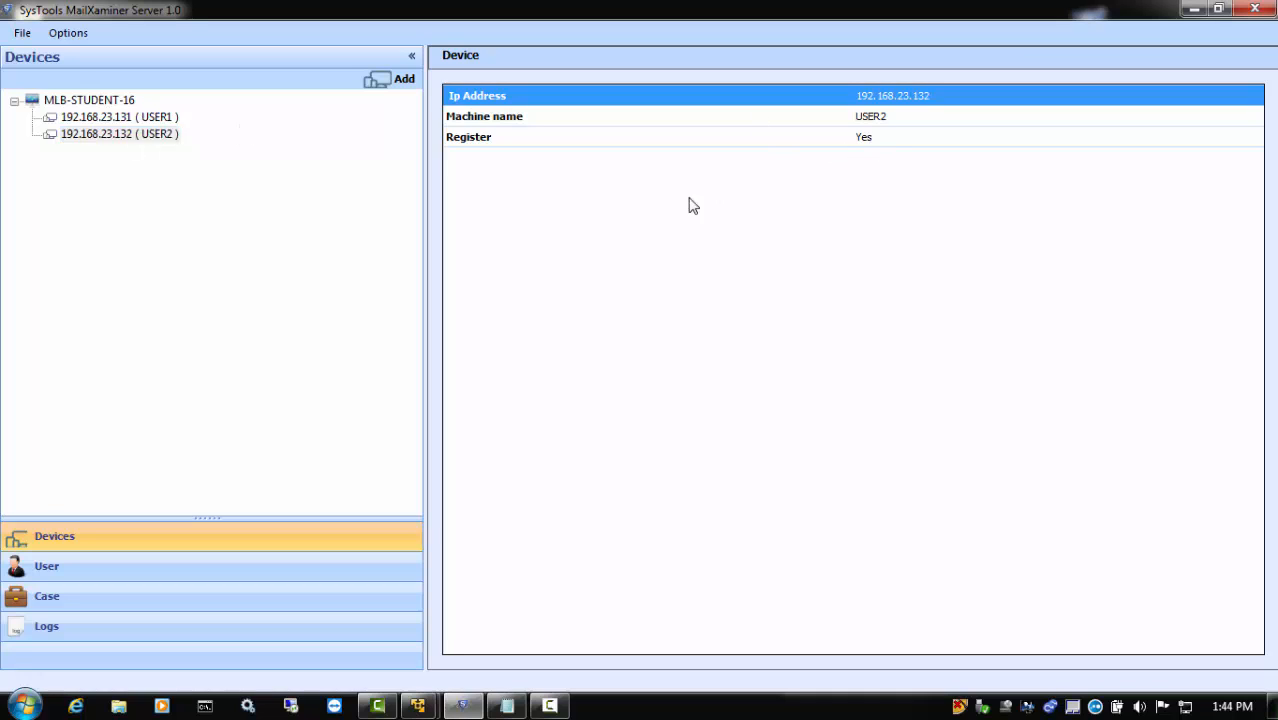
Review the account details of user1 student without changing them
click(44, 565)
key(Down)
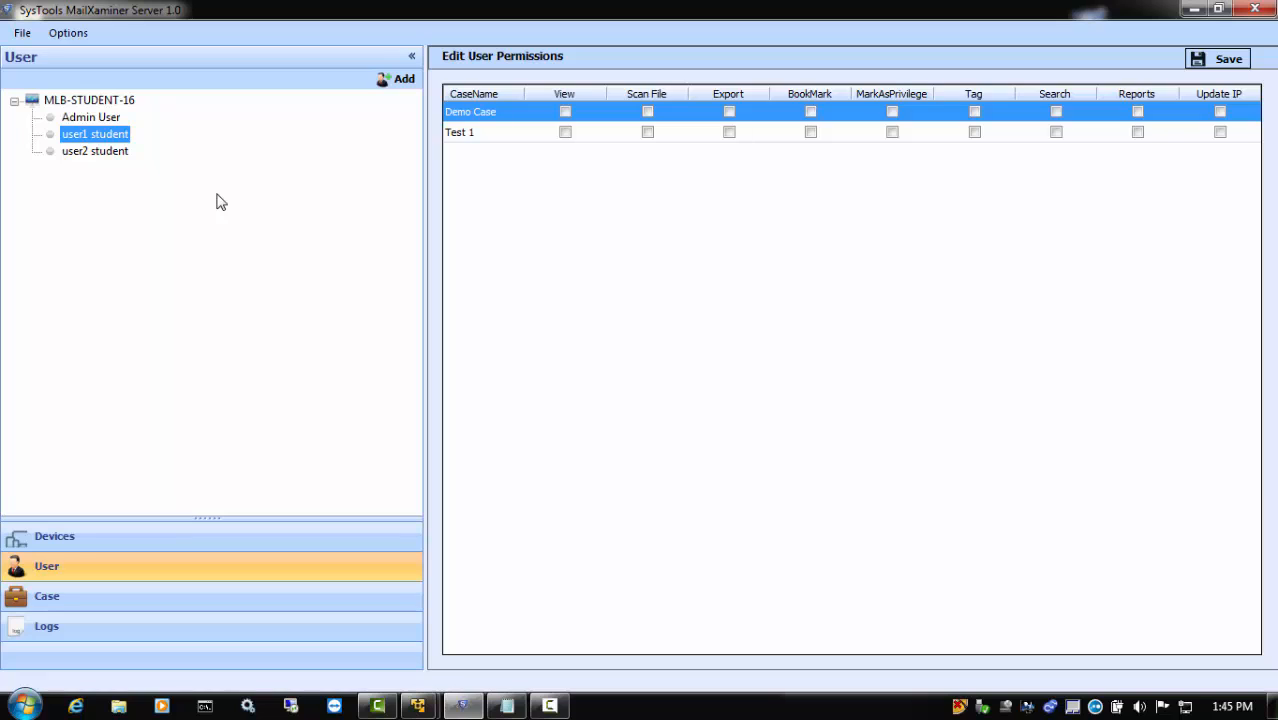
right_click(126, 137)
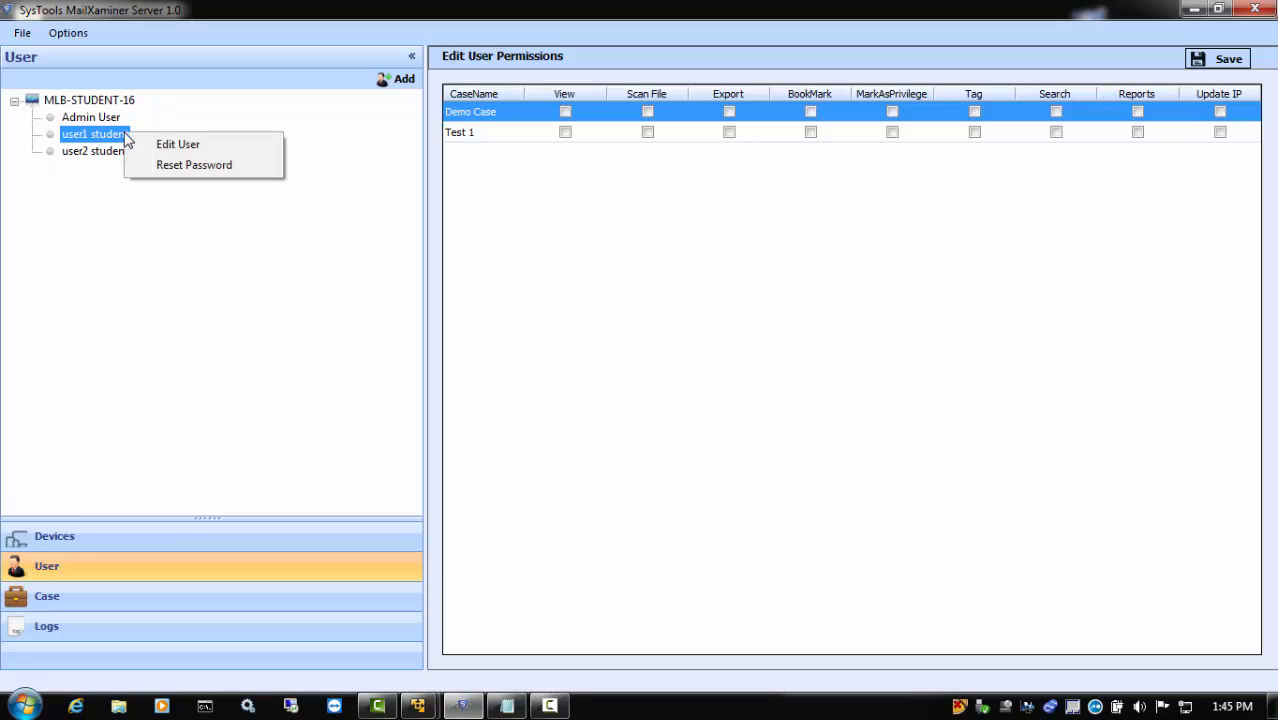
click(152, 145)
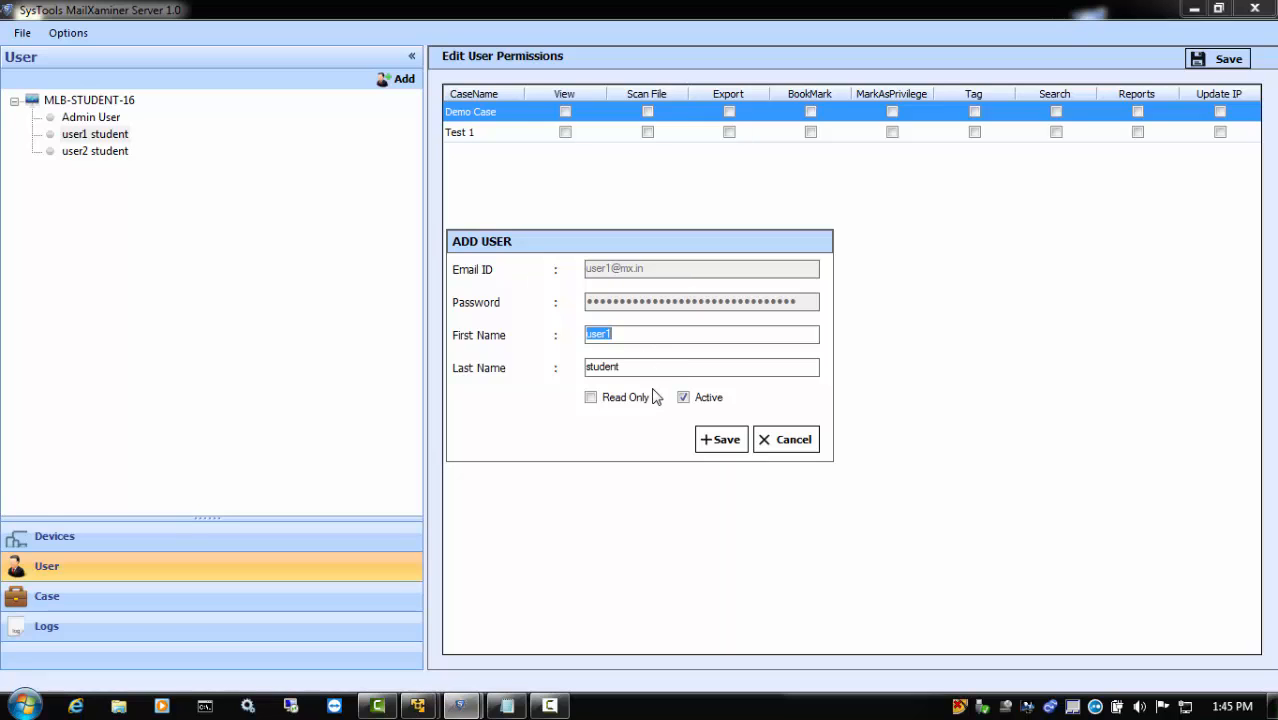
click(797, 442)
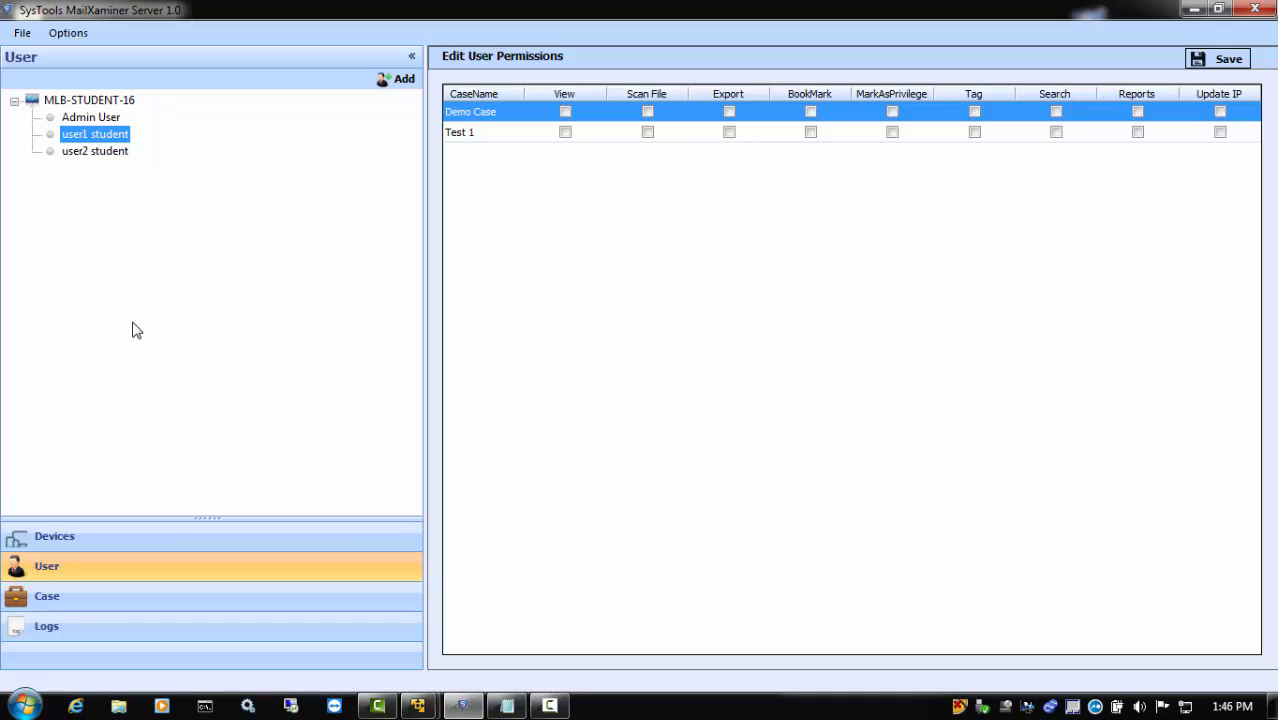
Start a new case titled Server Demo, stored in the desktop folder MX CASES, with the description "This is a test case"
click(41, 600)
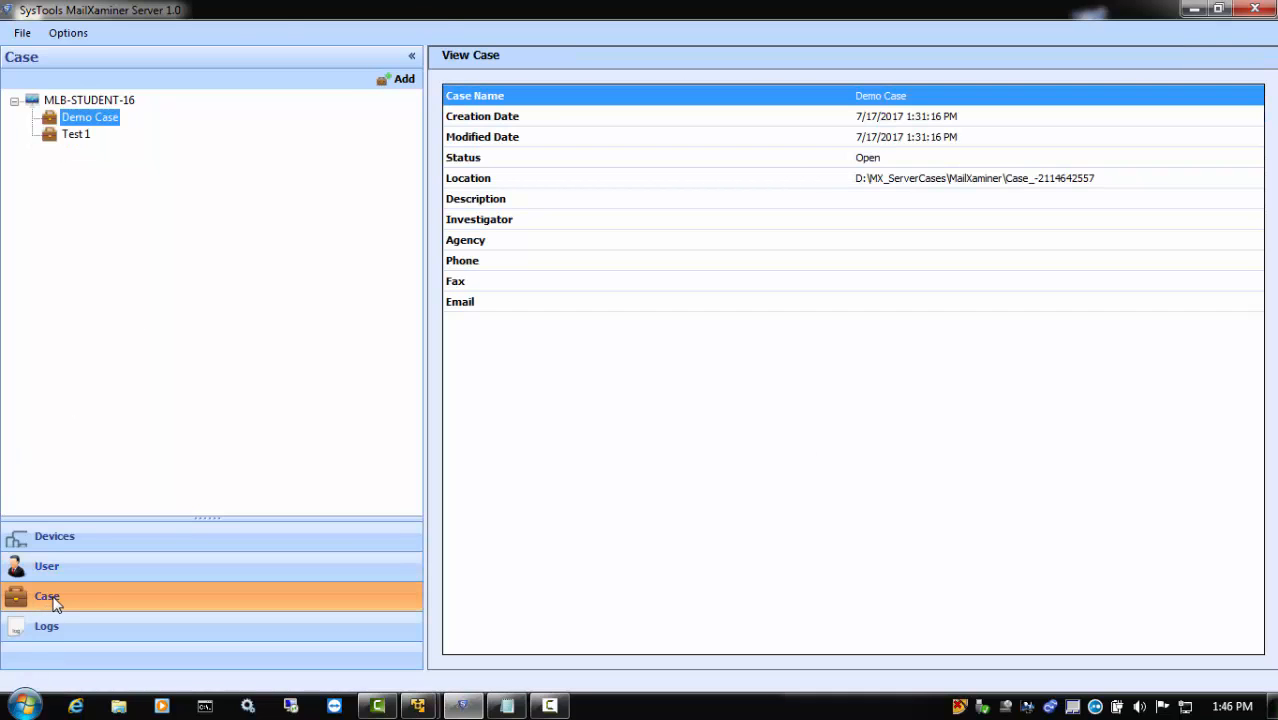
click(399, 79)
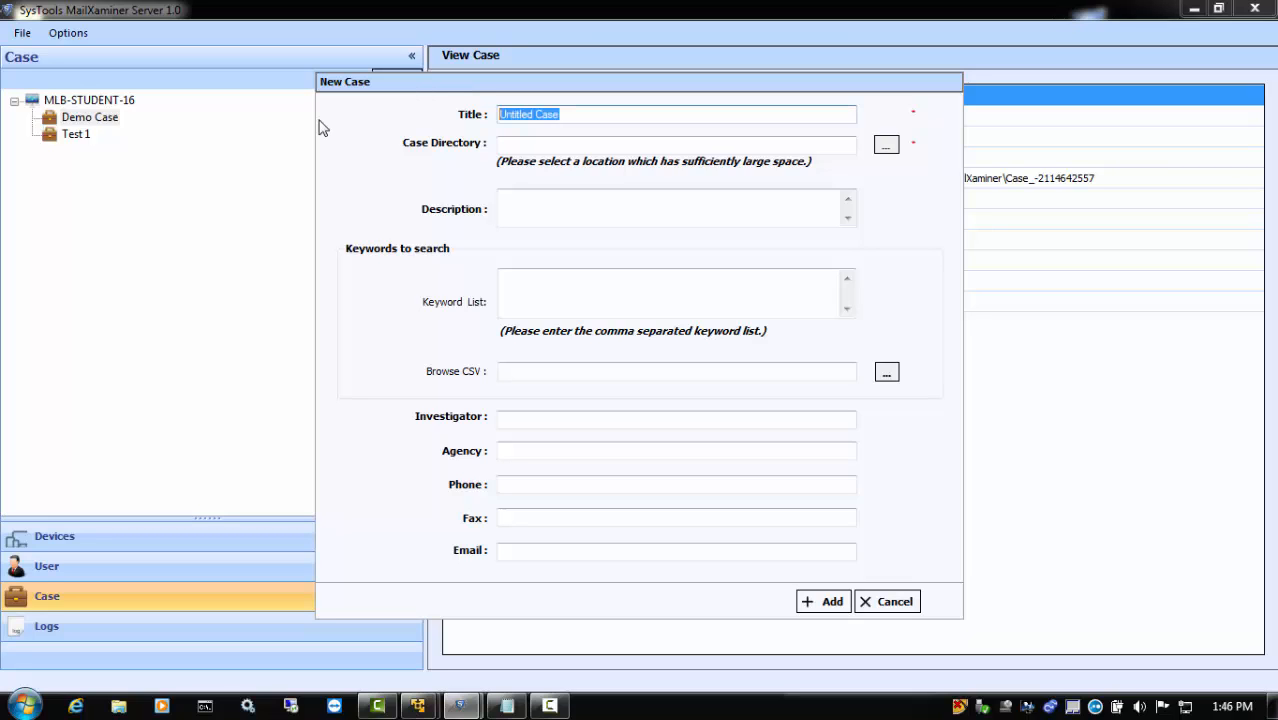
text(Server Demo)
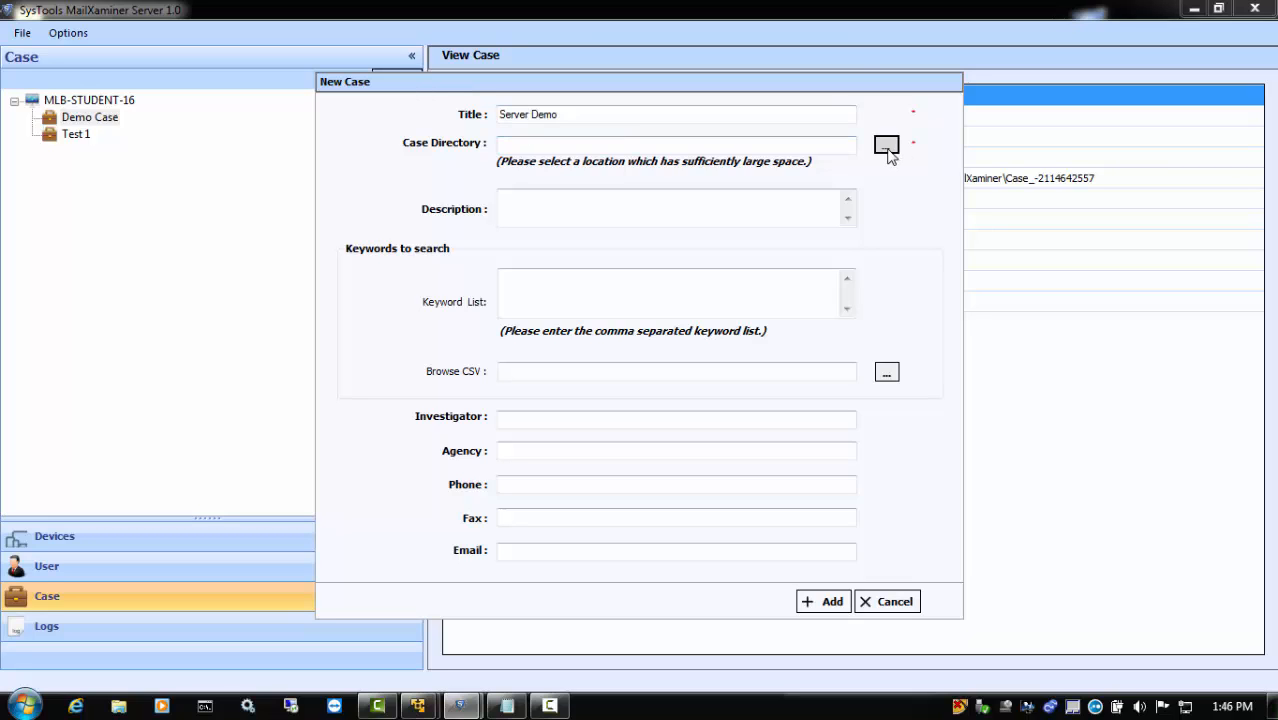
click(886, 145)
click(565, 423)
click(663, 470)
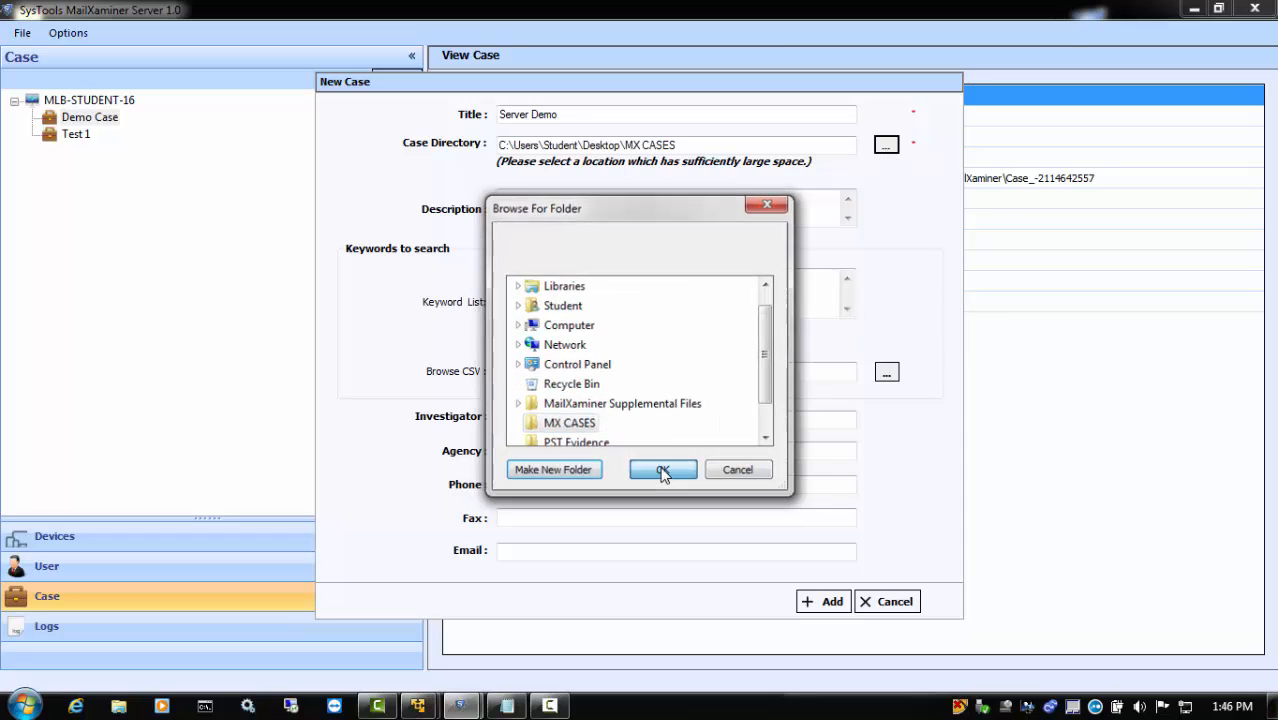
click(539, 196)
text(This is a test case)
Enter the keywords "wes, mom, dog, cat", attach Keywords.csv, fill in the investigator's name and contact details with agency Systools, and add the case
click(520, 283)
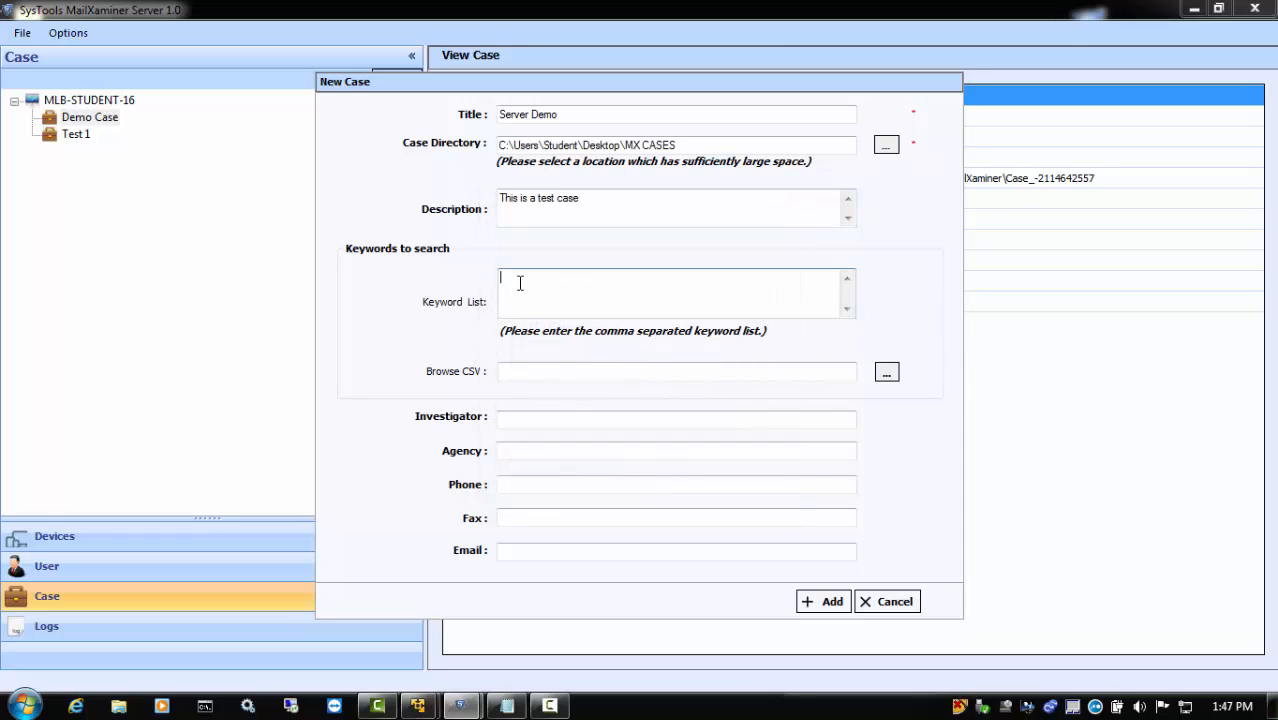
text(wes, mom, dog, cat)
click(887, 372)
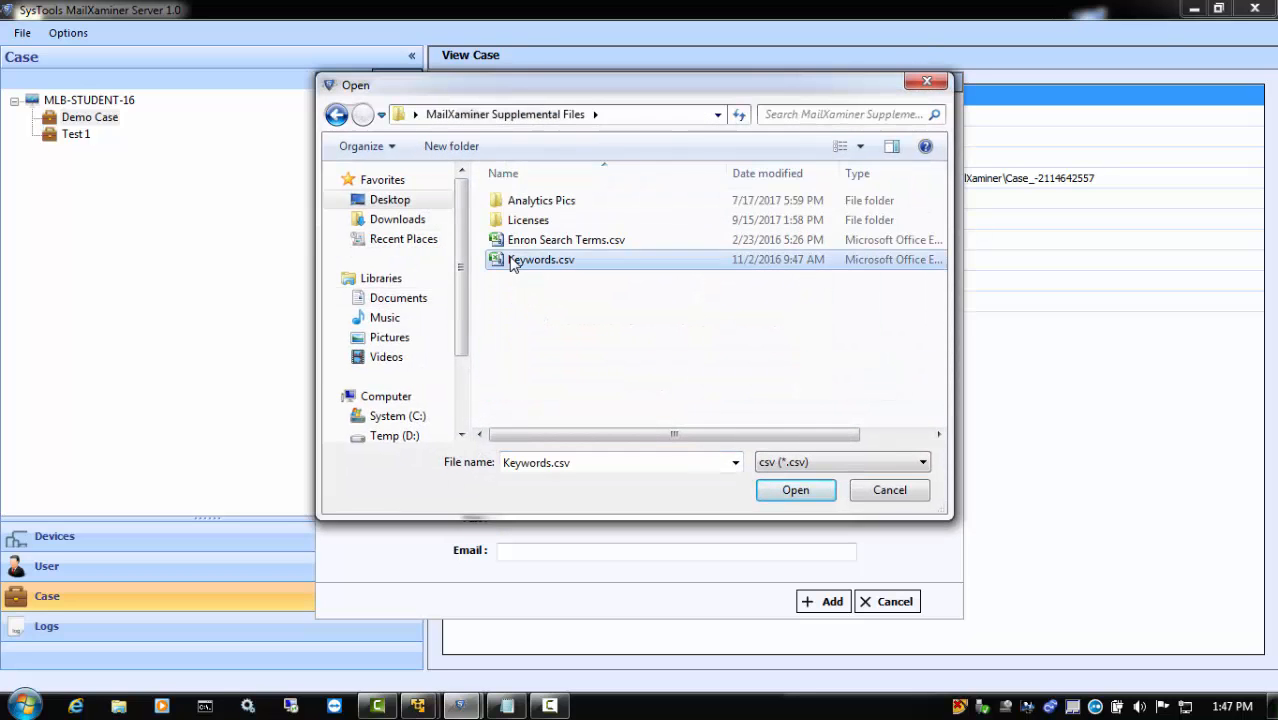
double_click(508, 257)
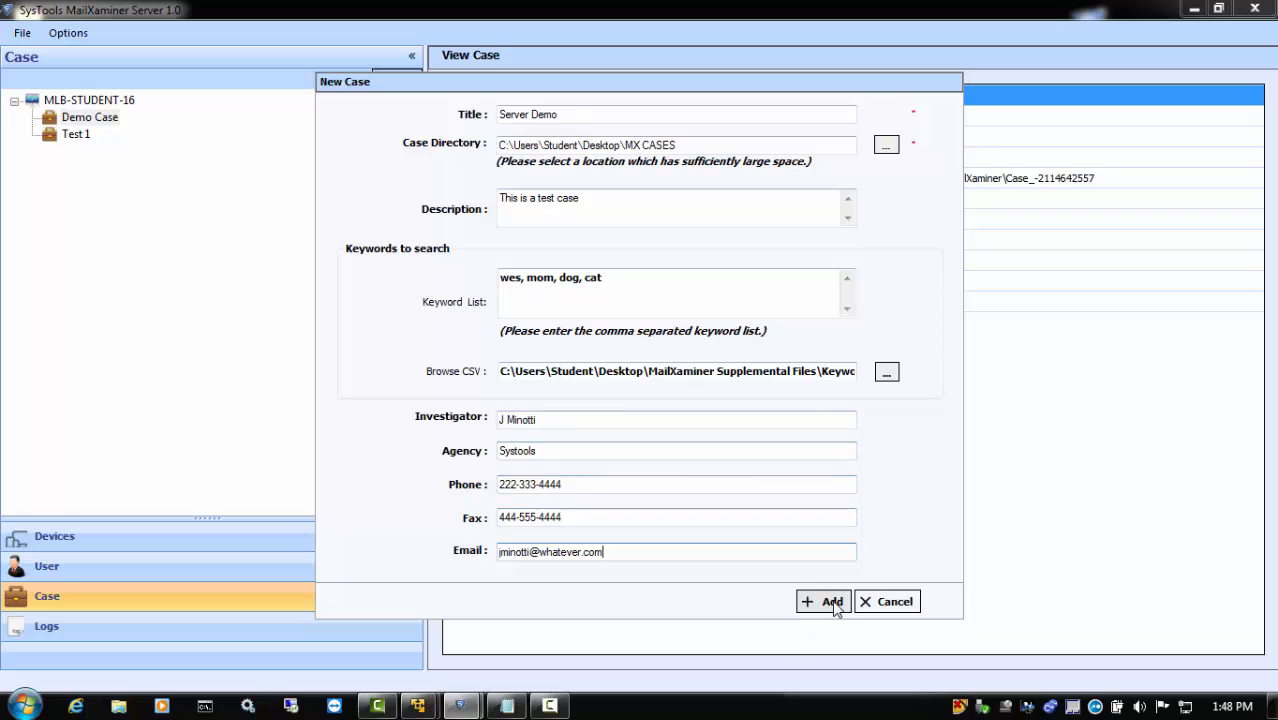
click(832, 601)
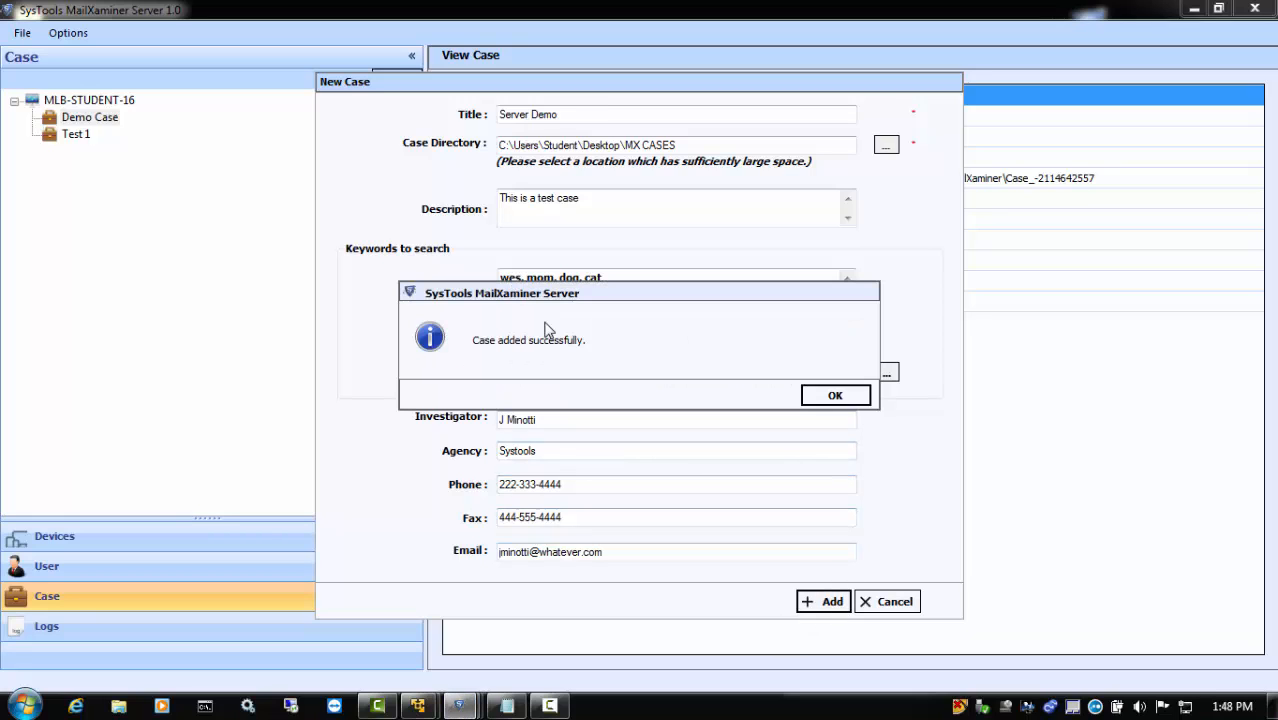
click(836, 396)
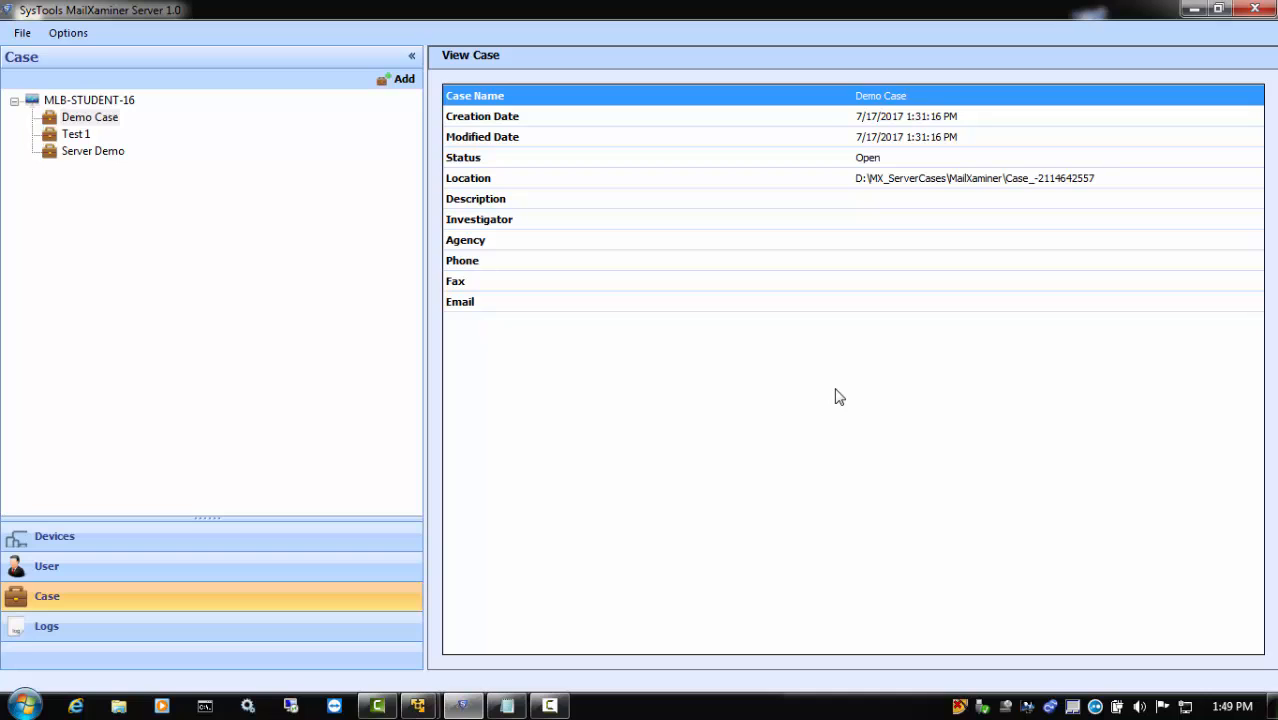
Grant user1 student every permission on the Server Demo case and save the permissions
click(48, 566)
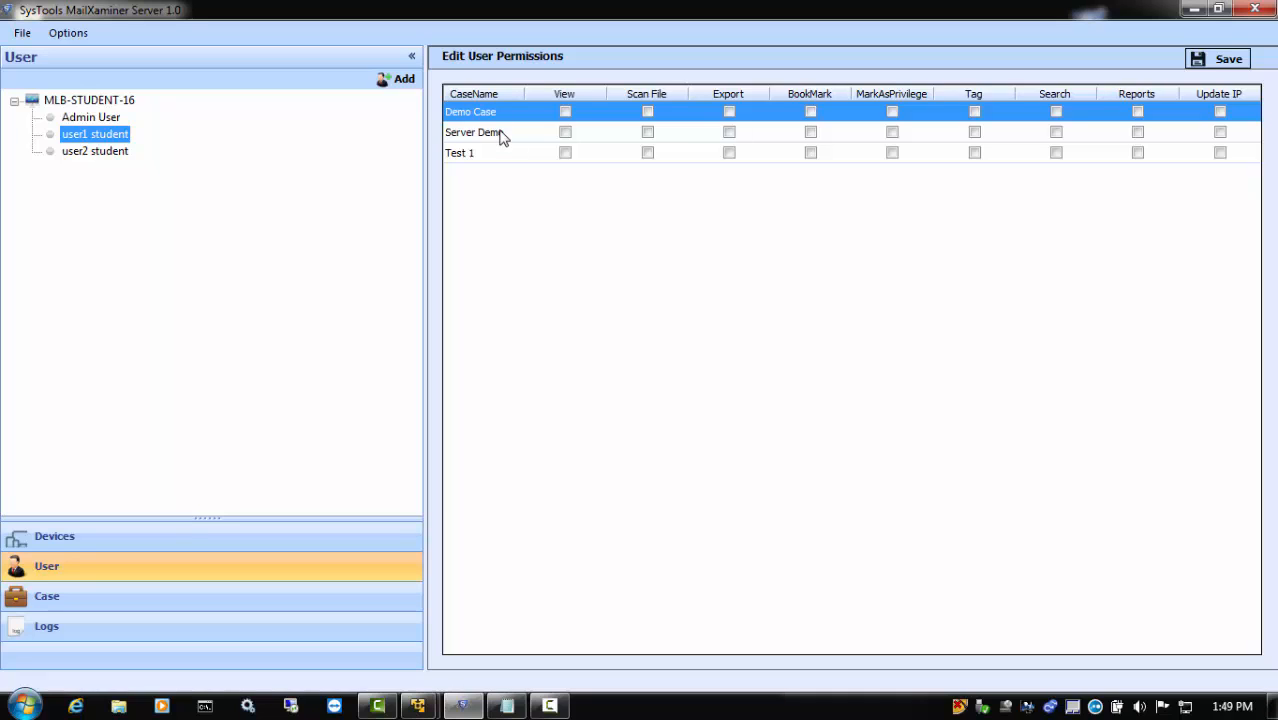
click(563, 137)
click(565, 137)
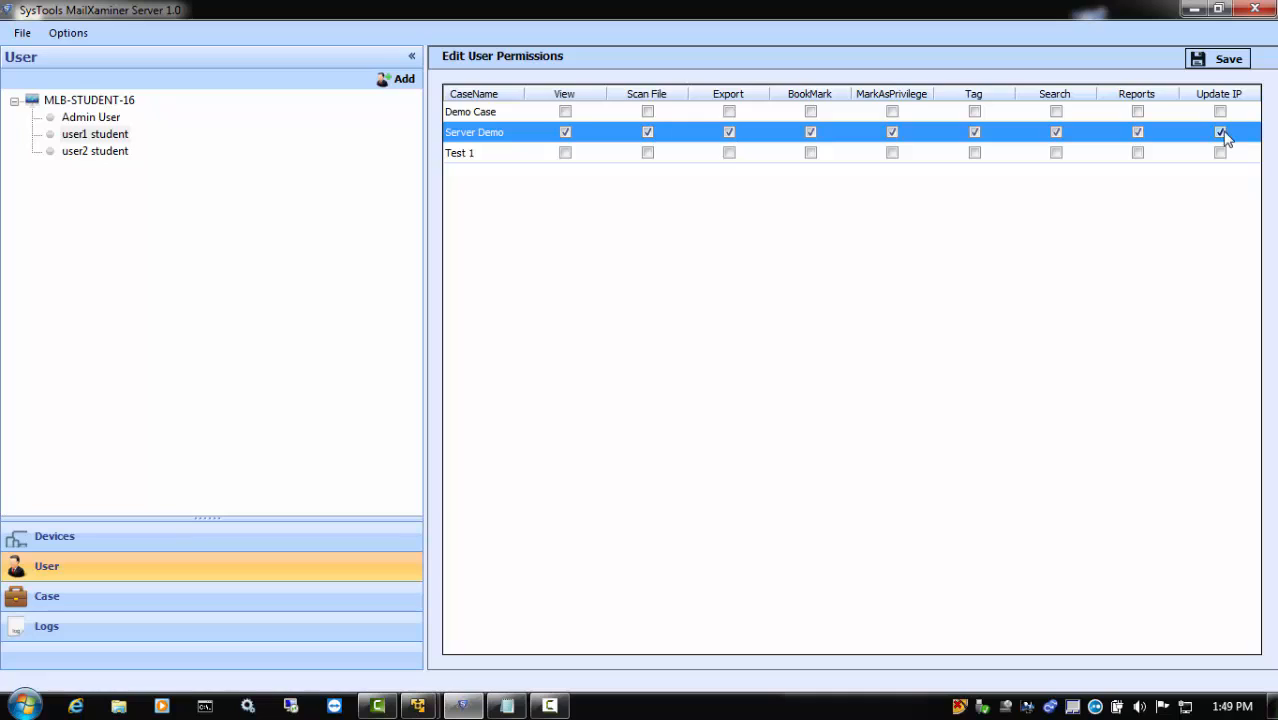
click(1212, 62)
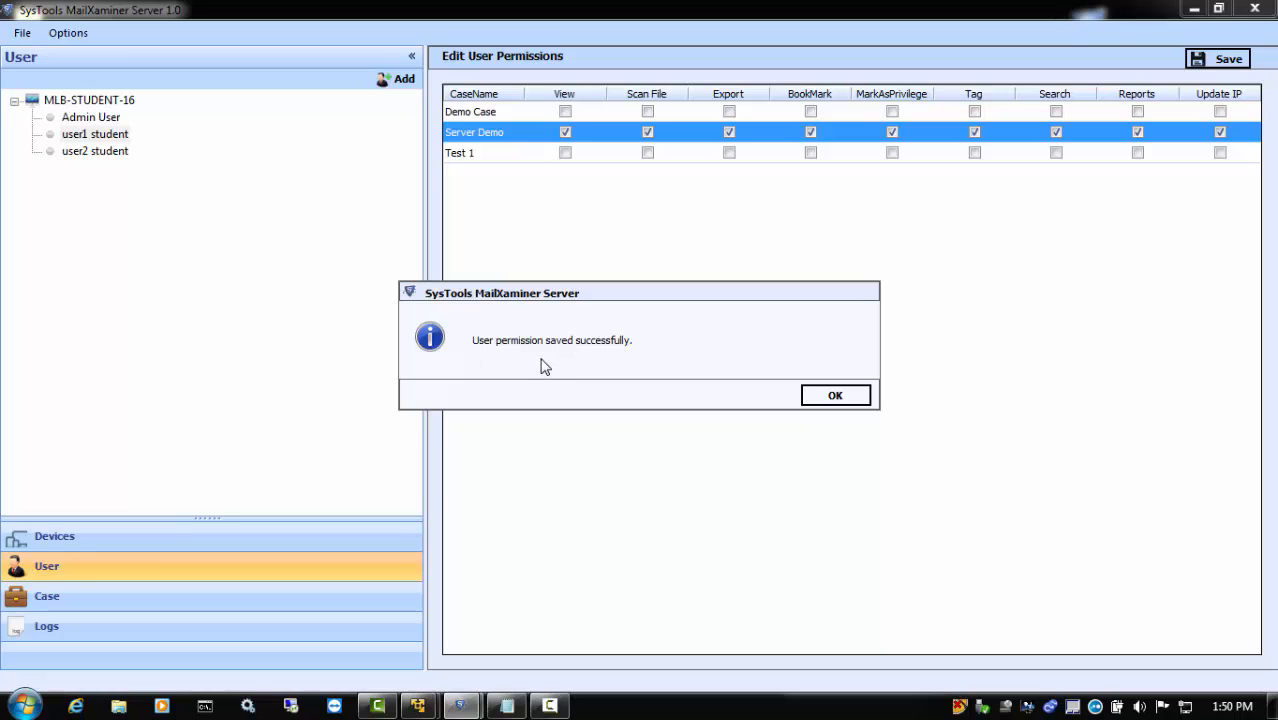
click(838, 396)
Grant user2 student View, BookMark, MarkAsPrivilege, Tag and Search permissions on the Server Demo case, save them, and minimize the server window
click(100, 153)
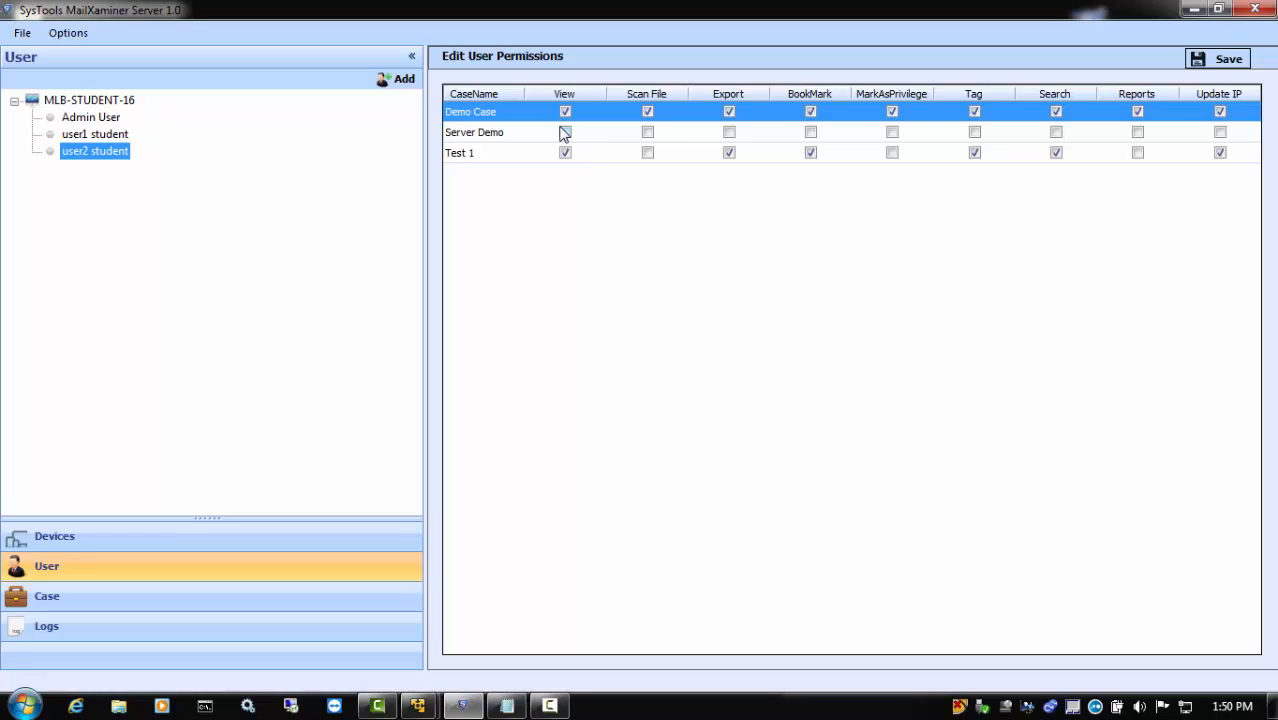
click(566, 132)
click(811, 132)
click(893, 132)
click(975, 132)
click(1057, 133)
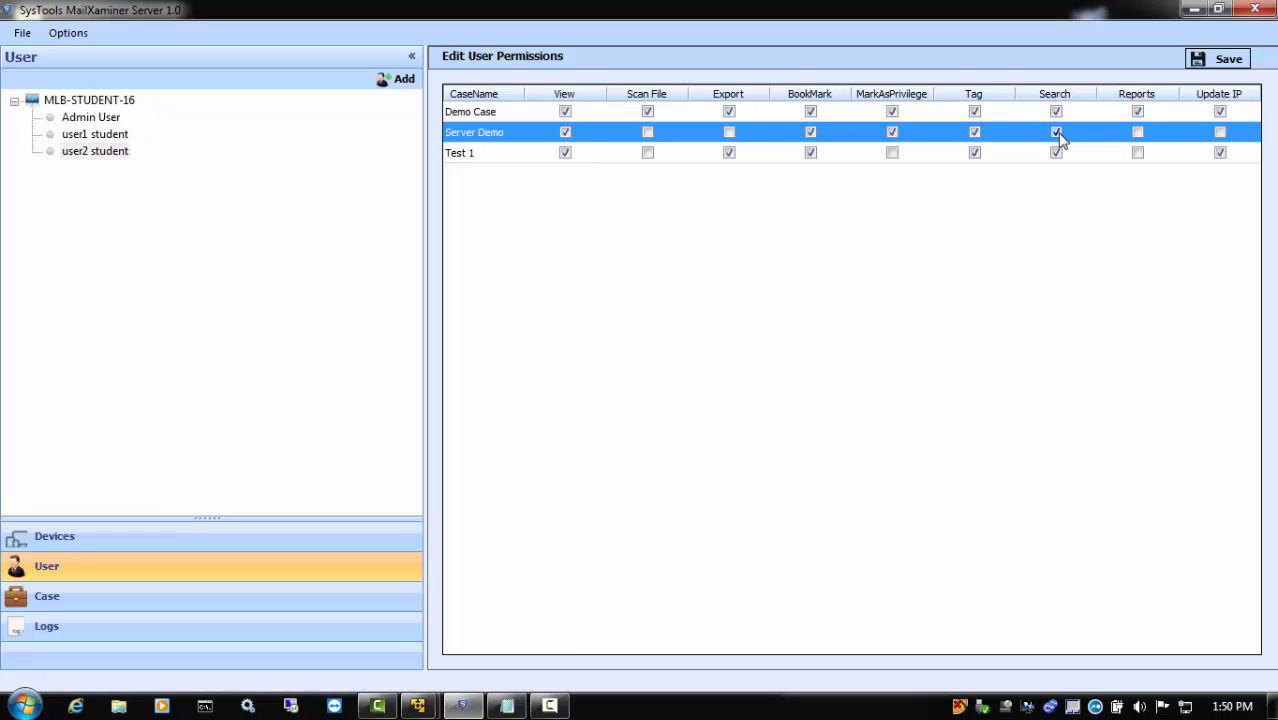
click(1225, 60)
click(848, 400)
click(1193, 9)
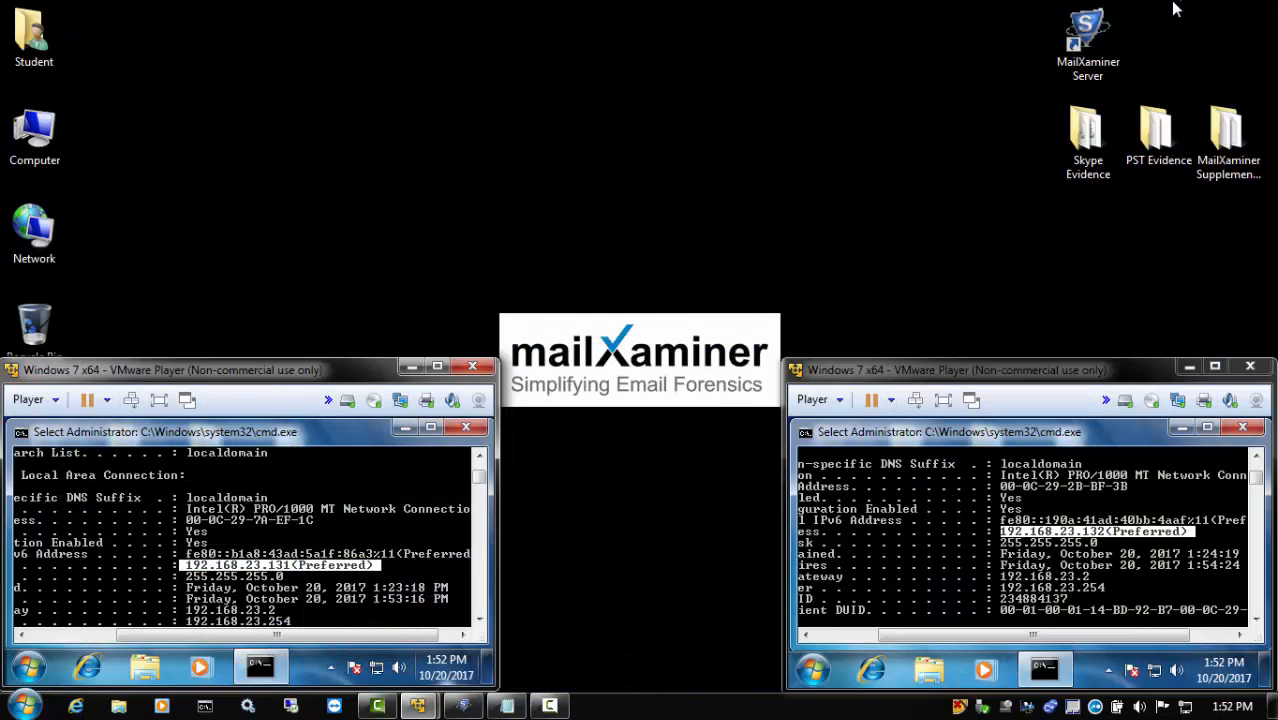
Switch to the first virtual machine at full size, close its command window, and launch SysTools MailXaminer
click(437, 366)
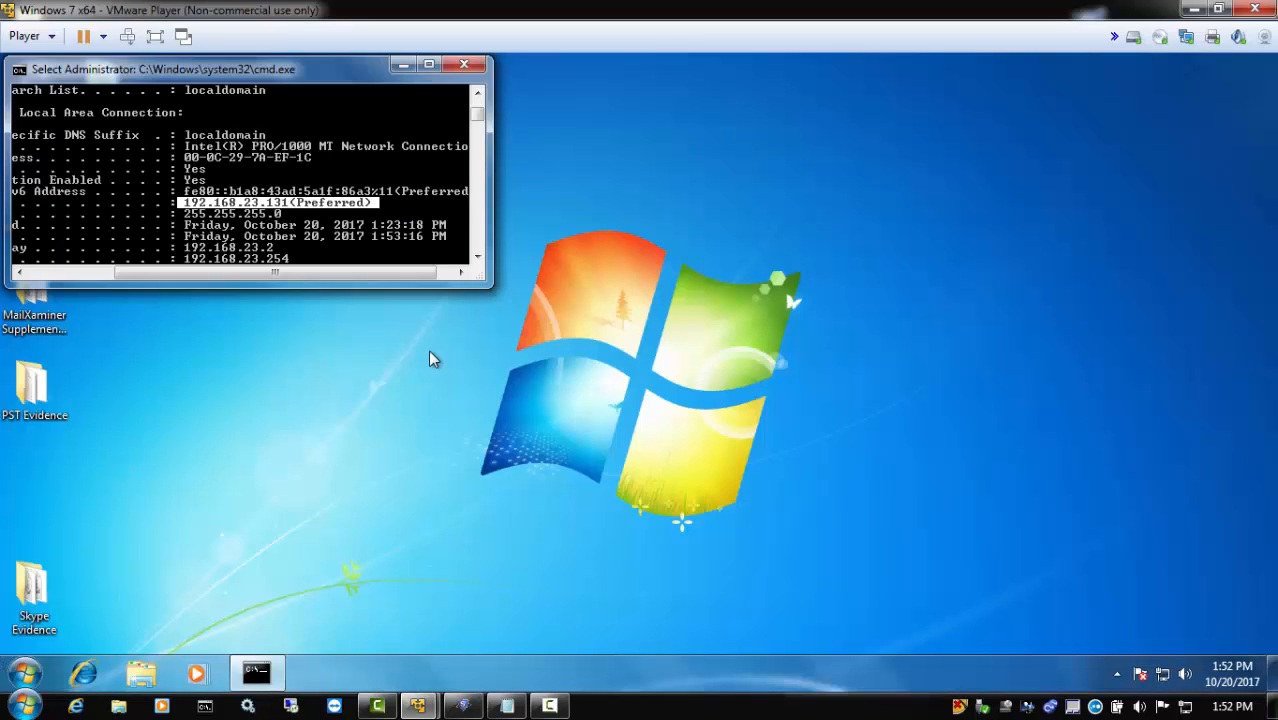
click(464, 64)
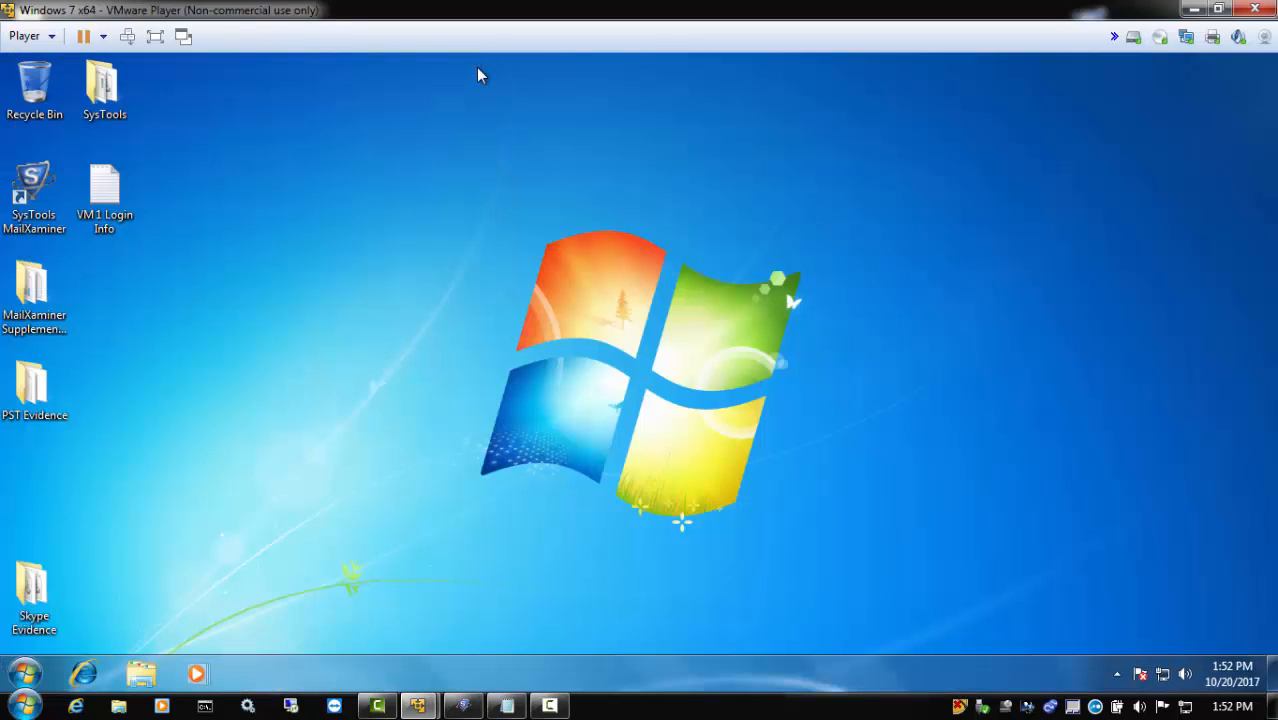
double_click(40, 208)
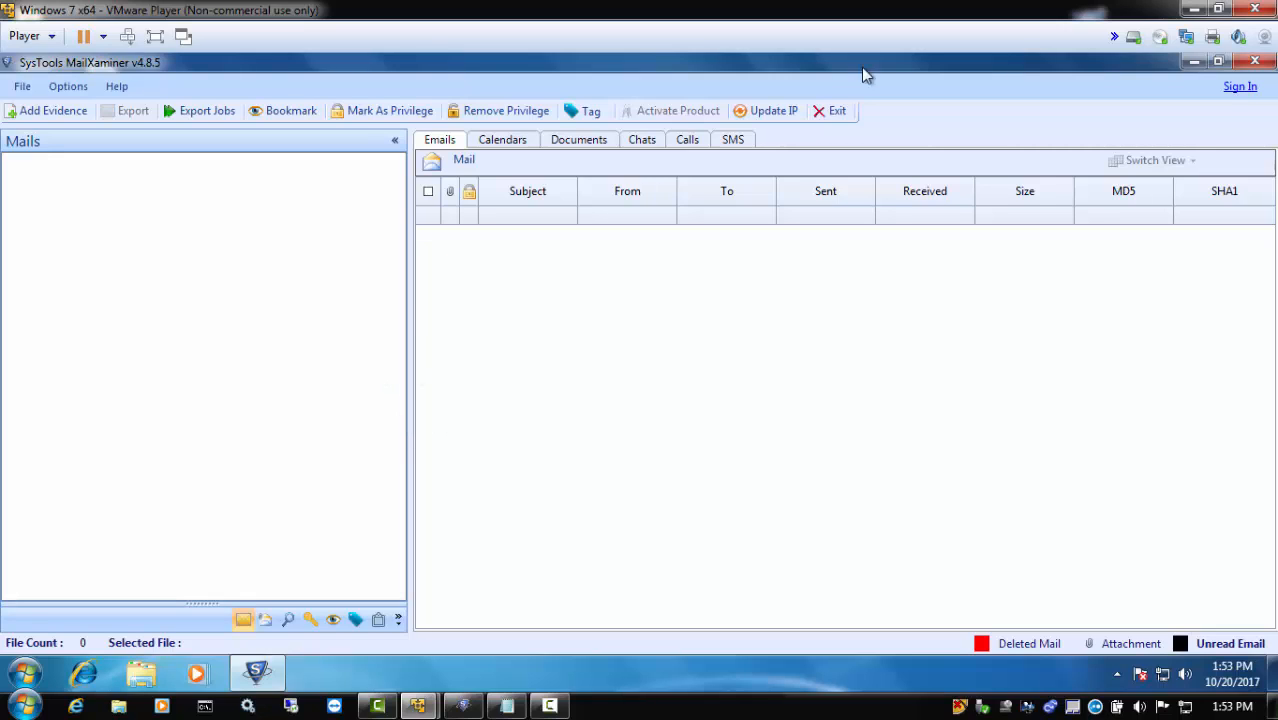
Connect to the server MLB-STUDENT-16 and log in with the first user's e-mail and account password
click(1238, 87)
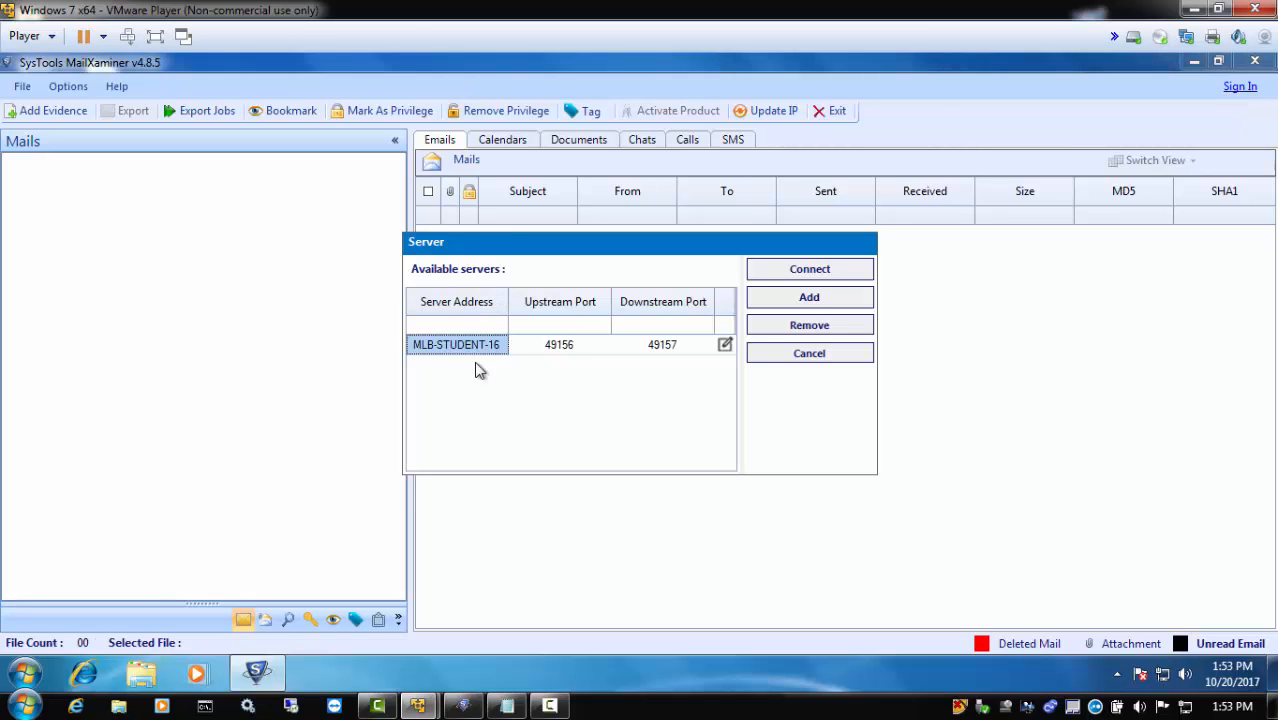
click(812, 272)
right_click(594, 336)
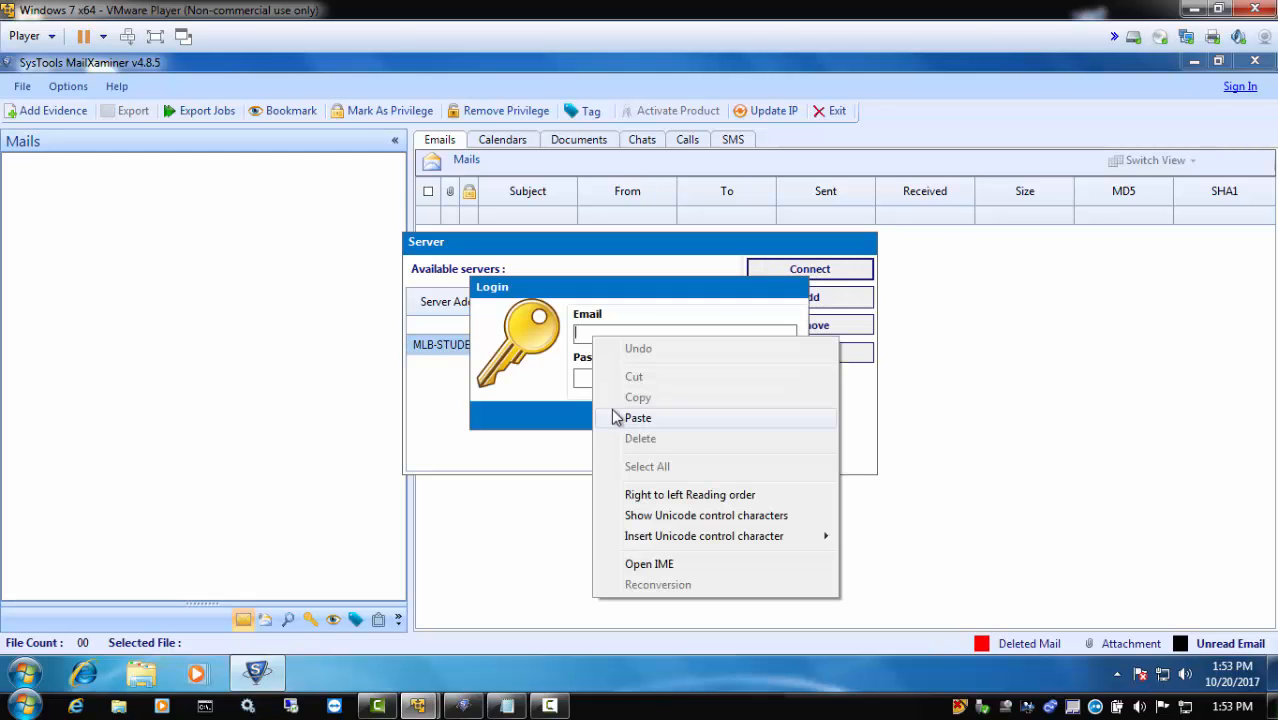
click(637, 418)
click(596, 376)
text(••••••)
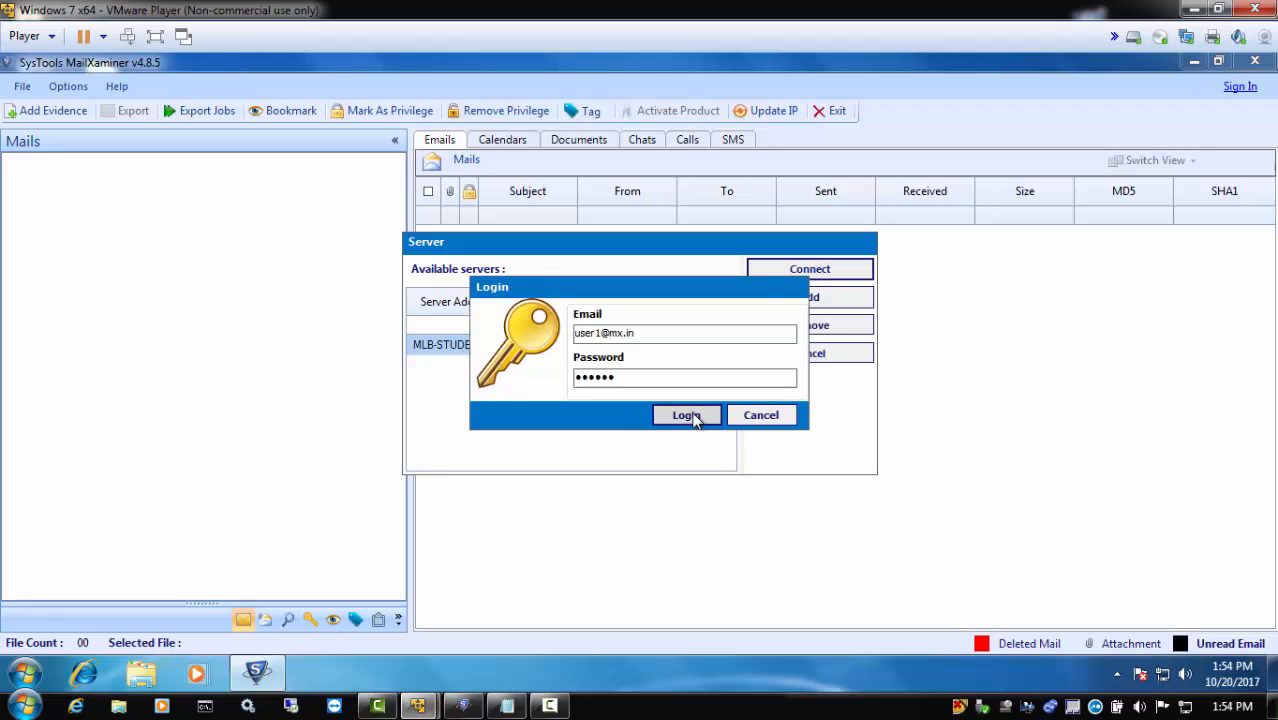
click(690, 415)
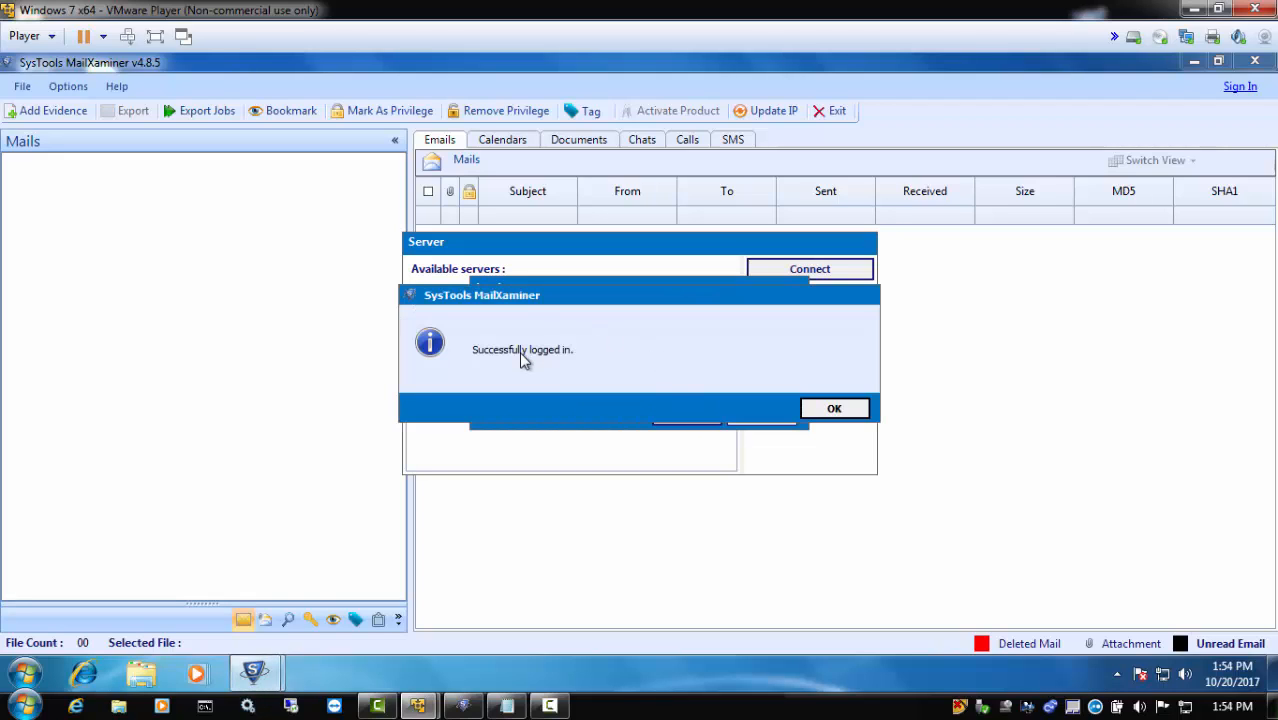
click(834, 408)
Open the Server Demo case with the desktop folder MX CASE as its local case directory
click(22, 88)
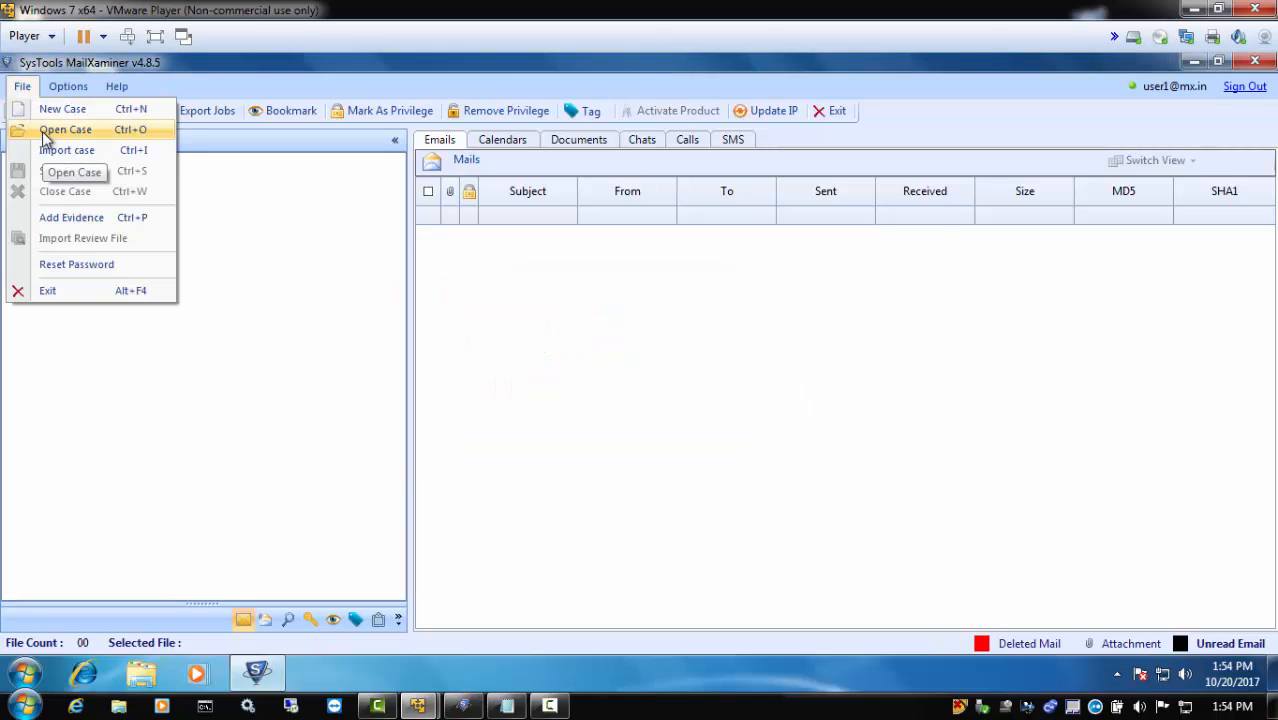
click(44, 130)
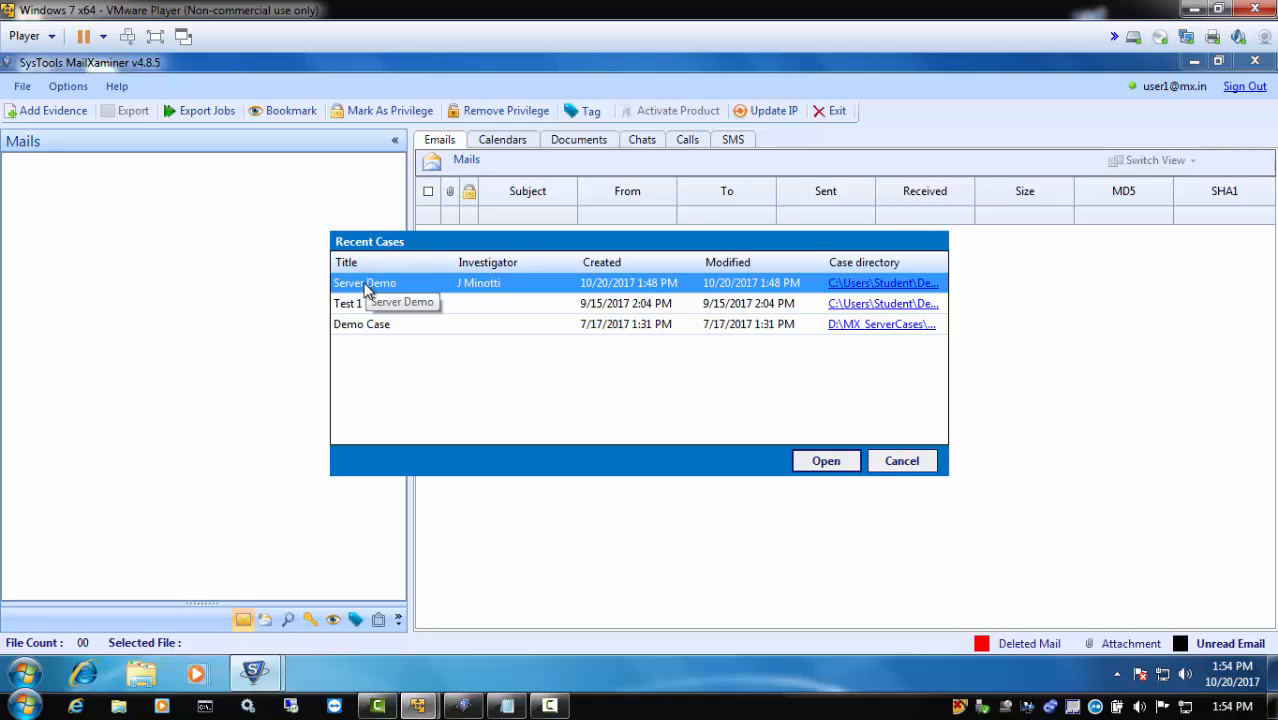
click(812, 466)
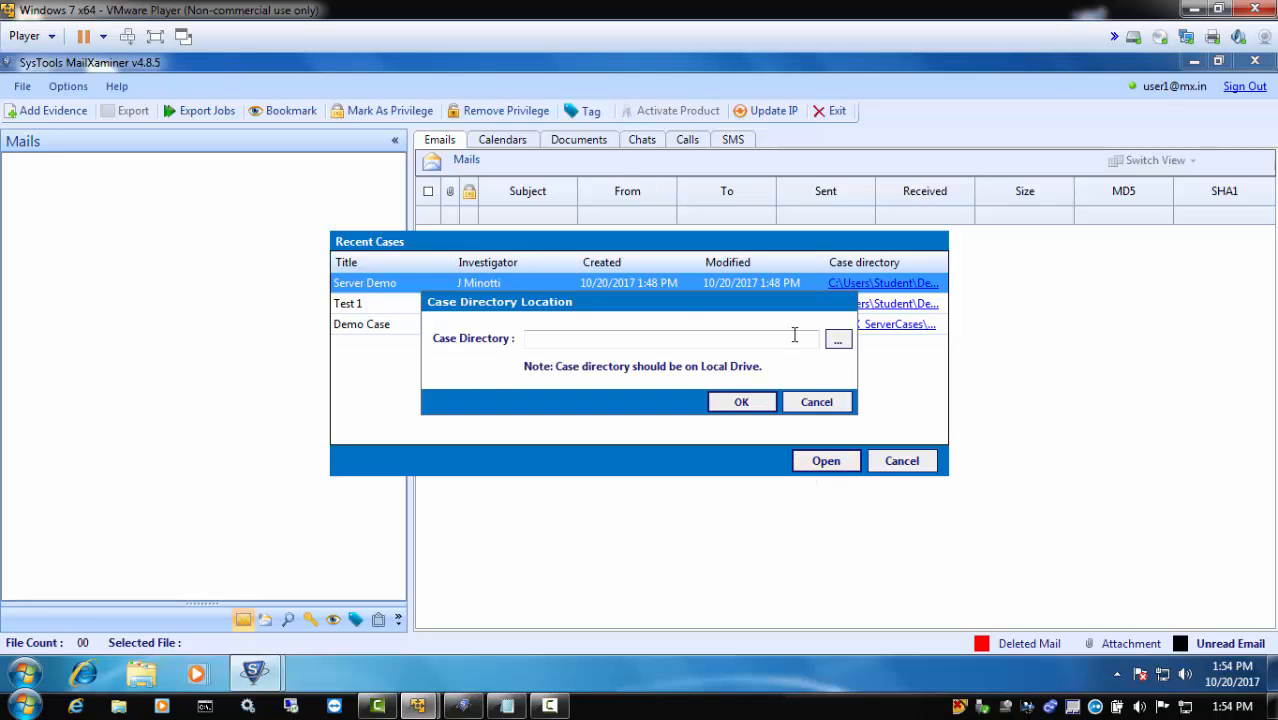
click(838, 339)
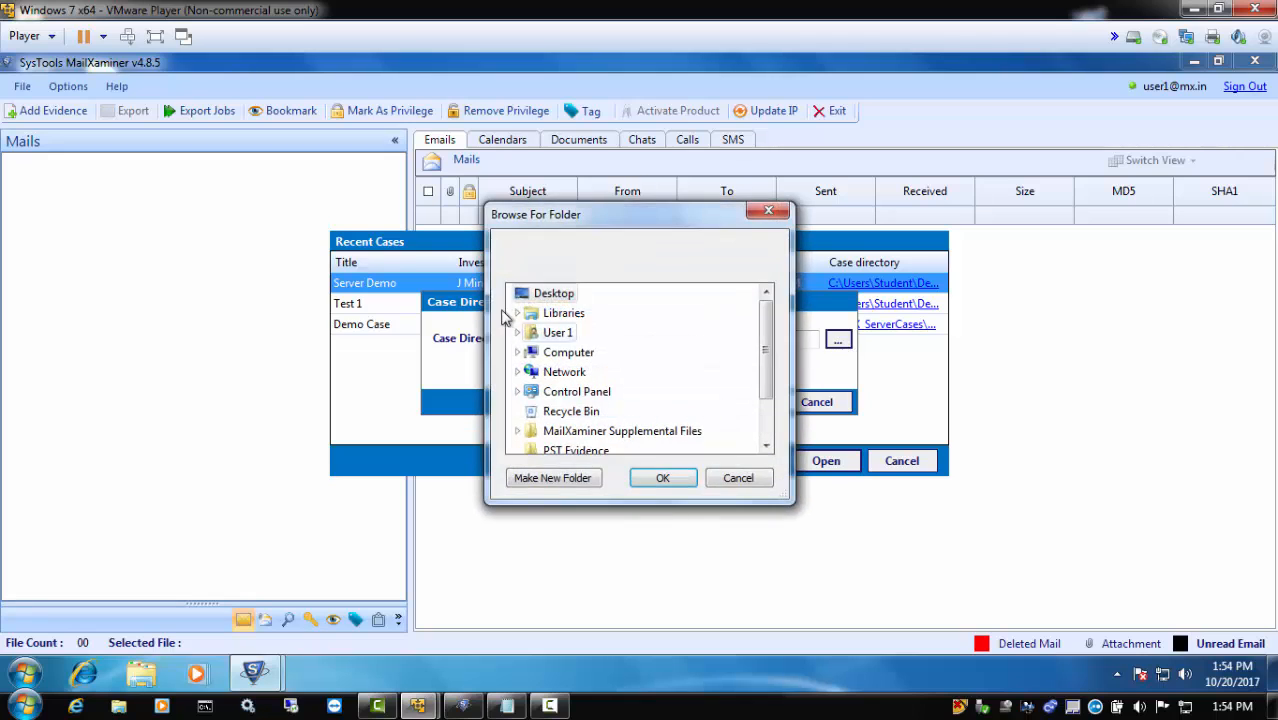
click(560, 428)
click(662, 478)
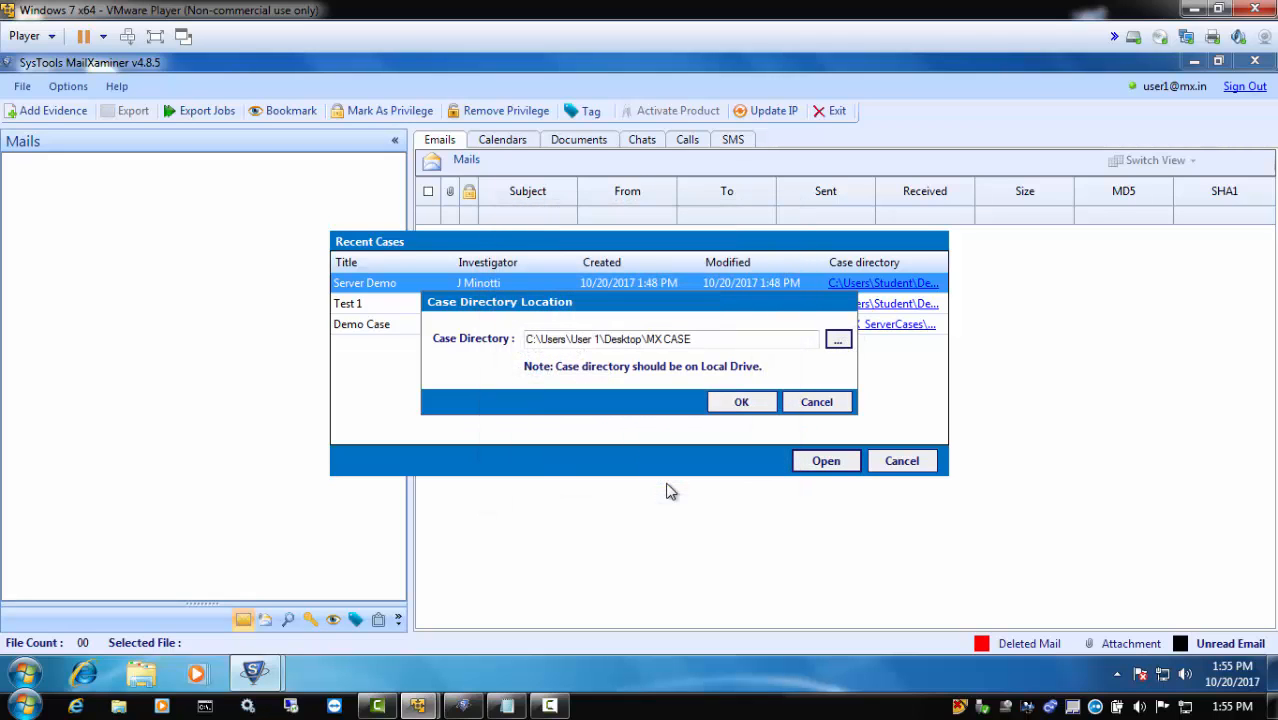
click(765, 402)
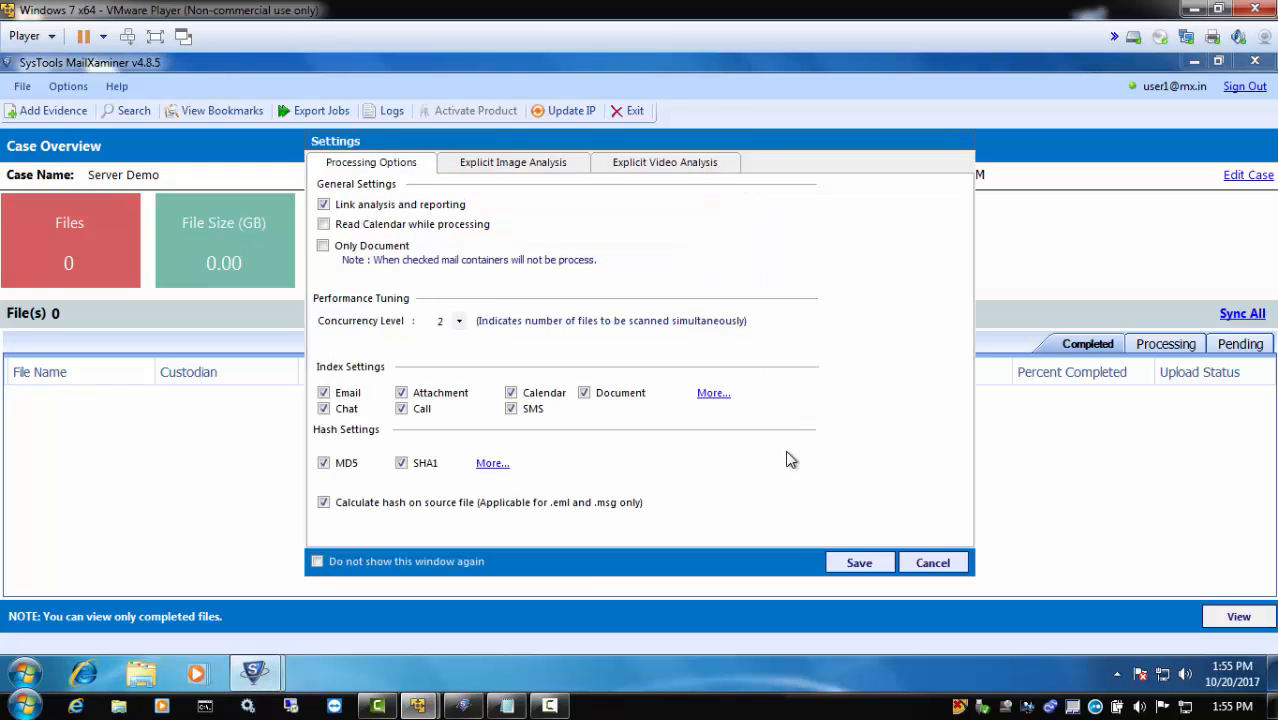
Enable Read Calendar while processing in the case's processing options and save the settings
click(323, 224)
click(858, 563)
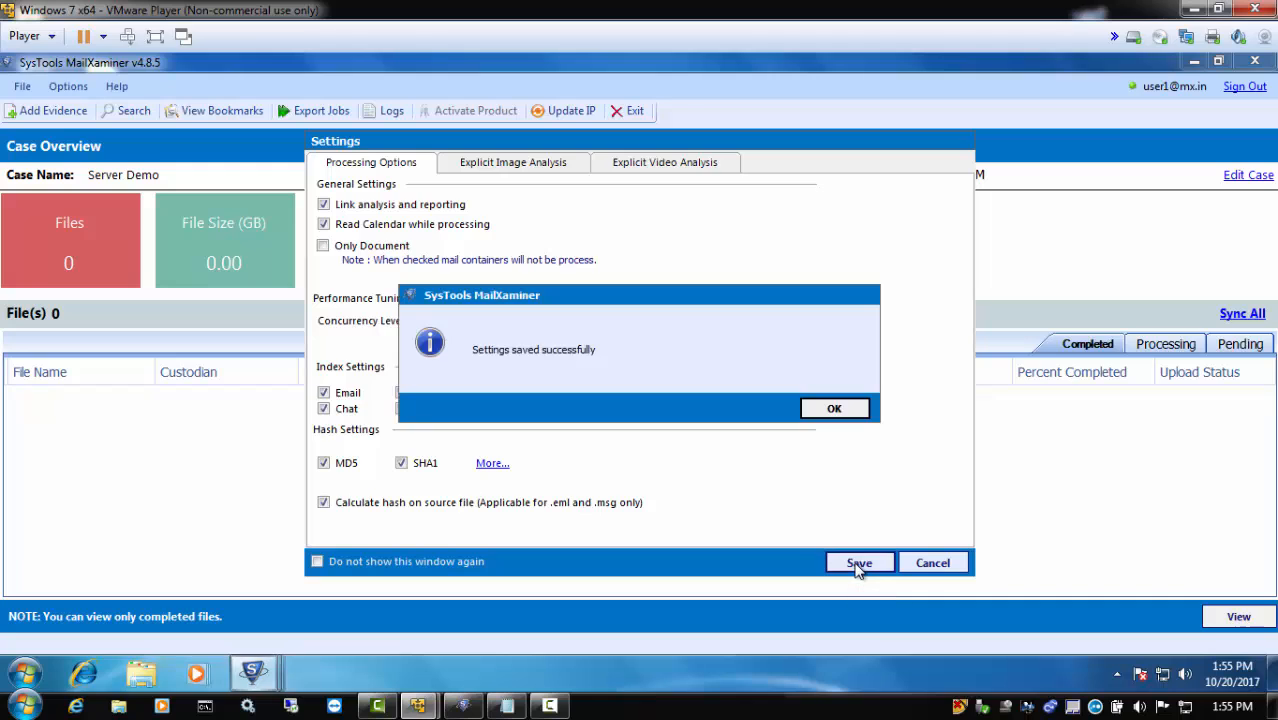
click(837, 412)
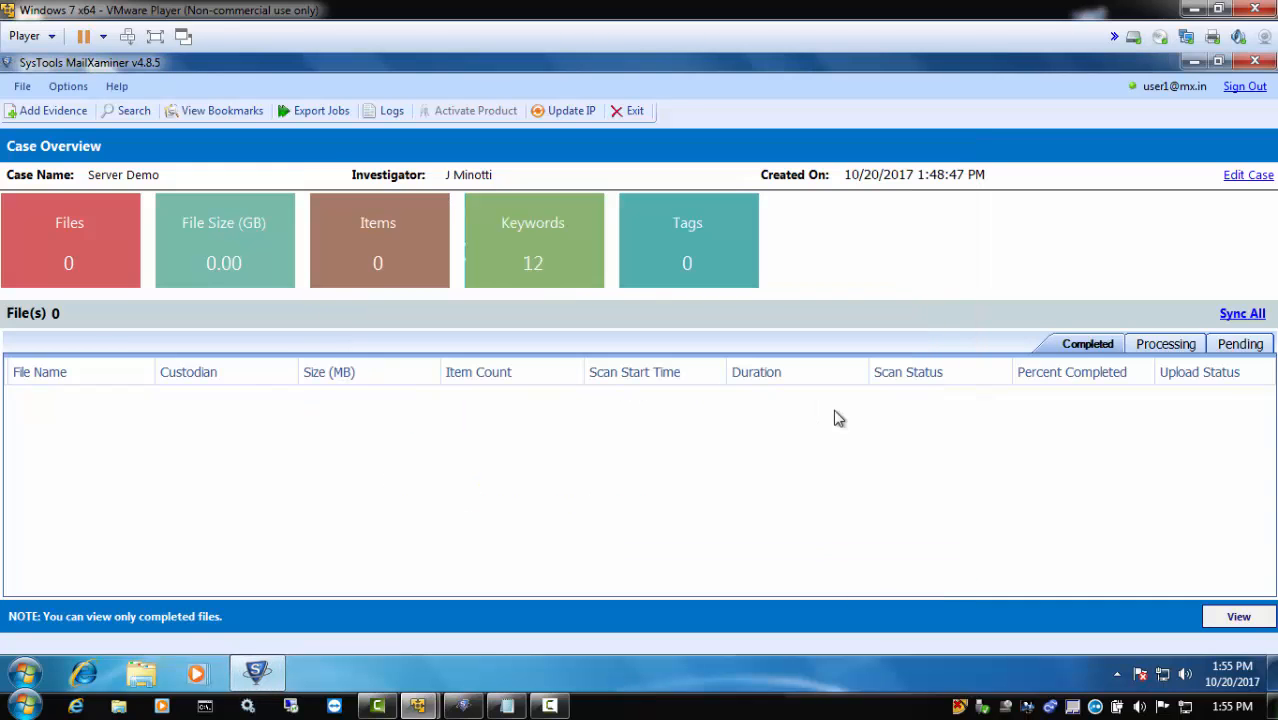
Add Mantooth.pst from the PST Evidence folder as Microsoft Outlook evidence, assigned to a new named custodian
click(47, 110)
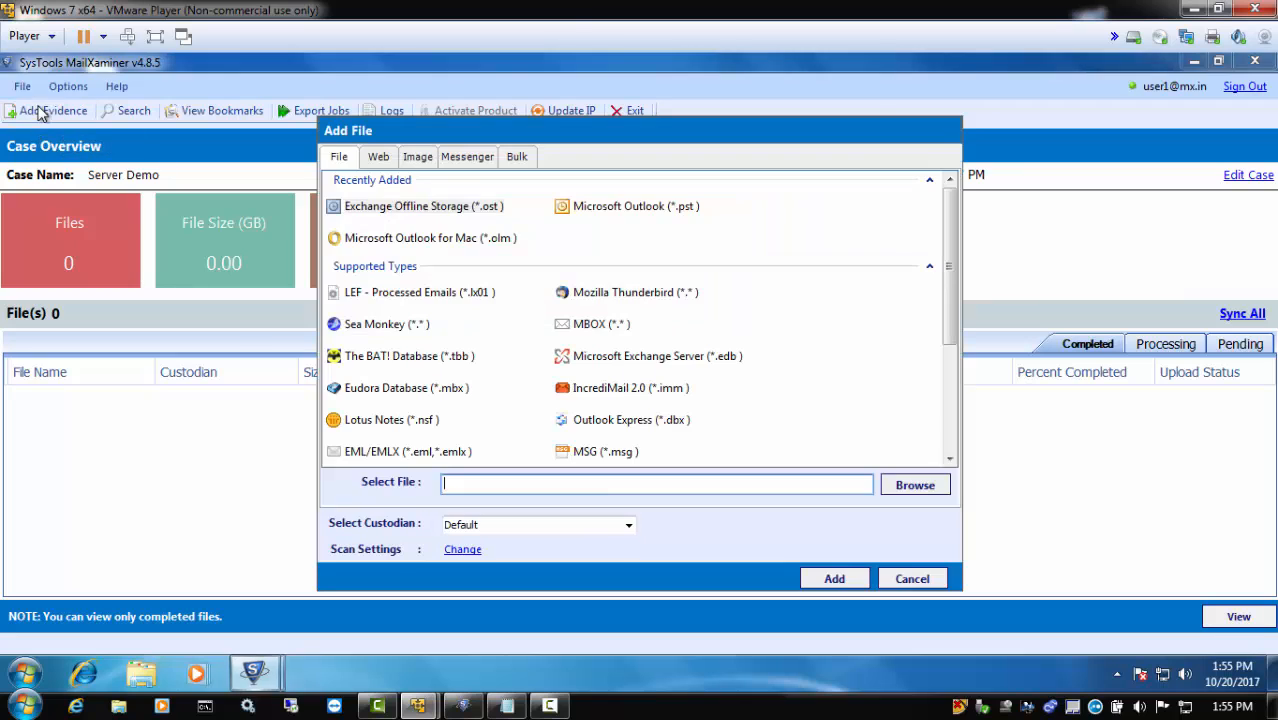
click(627, 207)
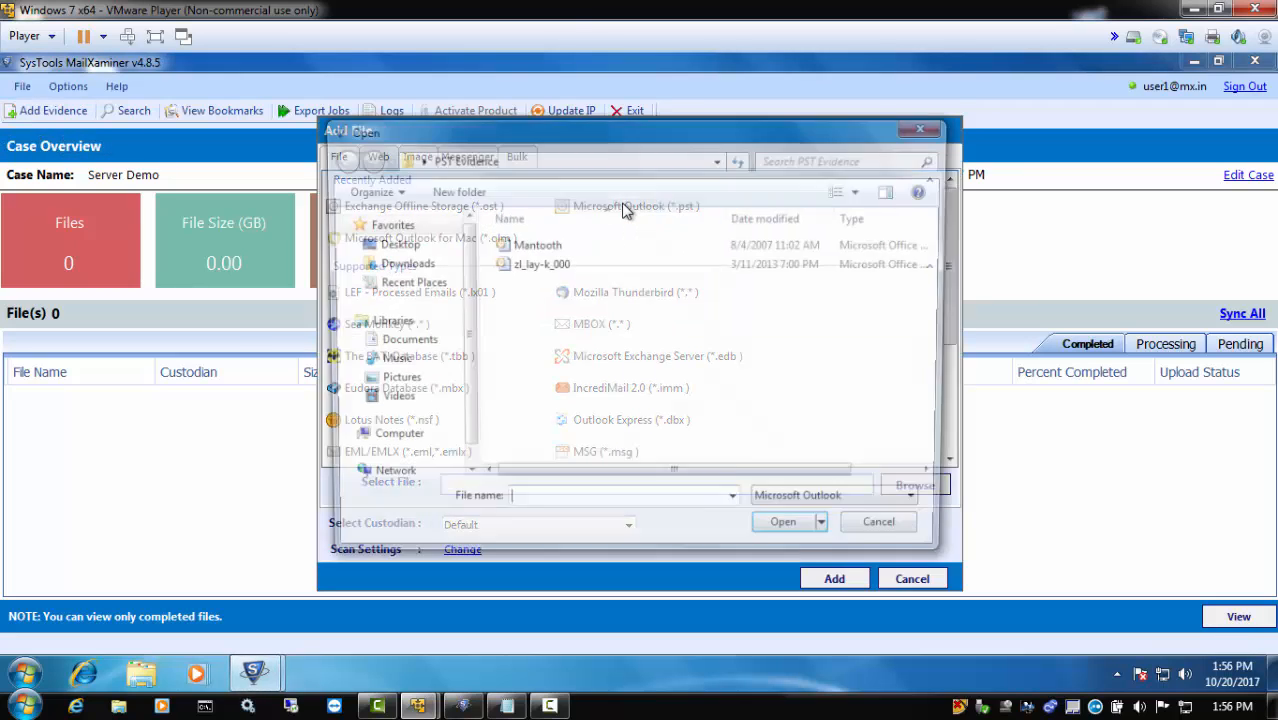
click(793, 534)
click(628, 525)
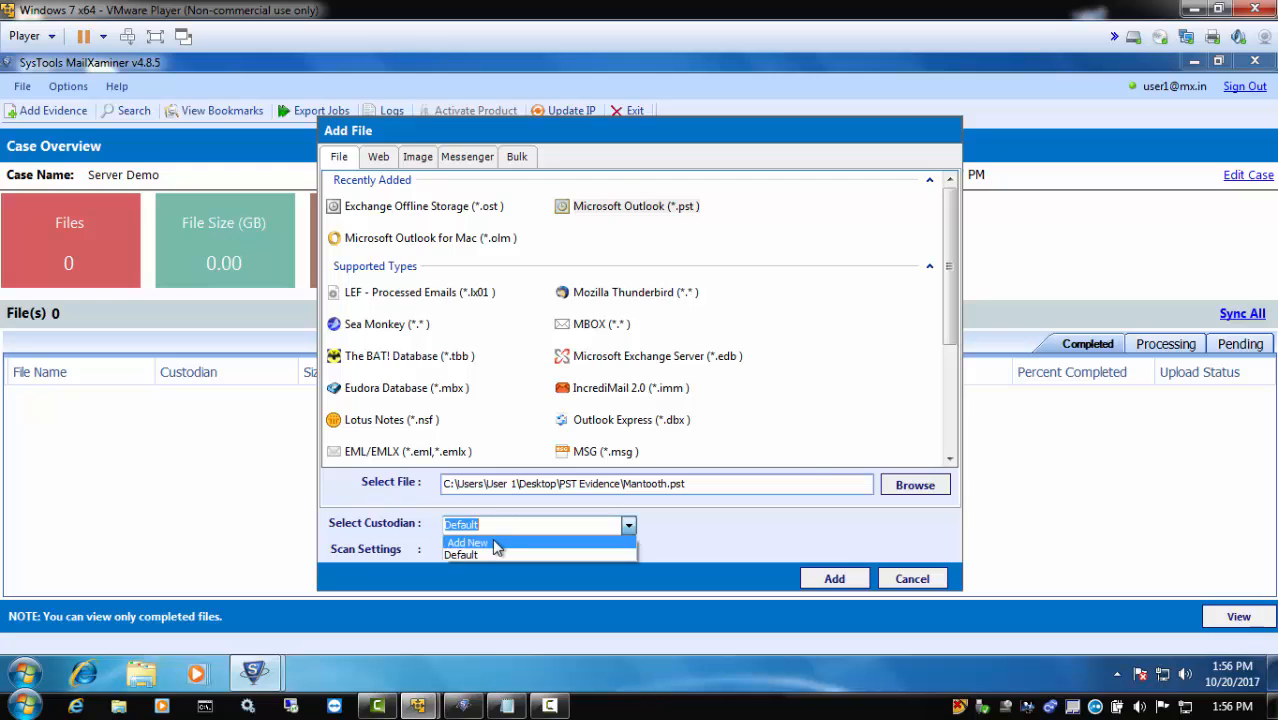
click(500, 554)
click(834, 580)
Start adding Skype messenger evidence and select main.db from the desktop folder Skype Evidence
click(57, 114)
click(485, 158)
click(358, 191)
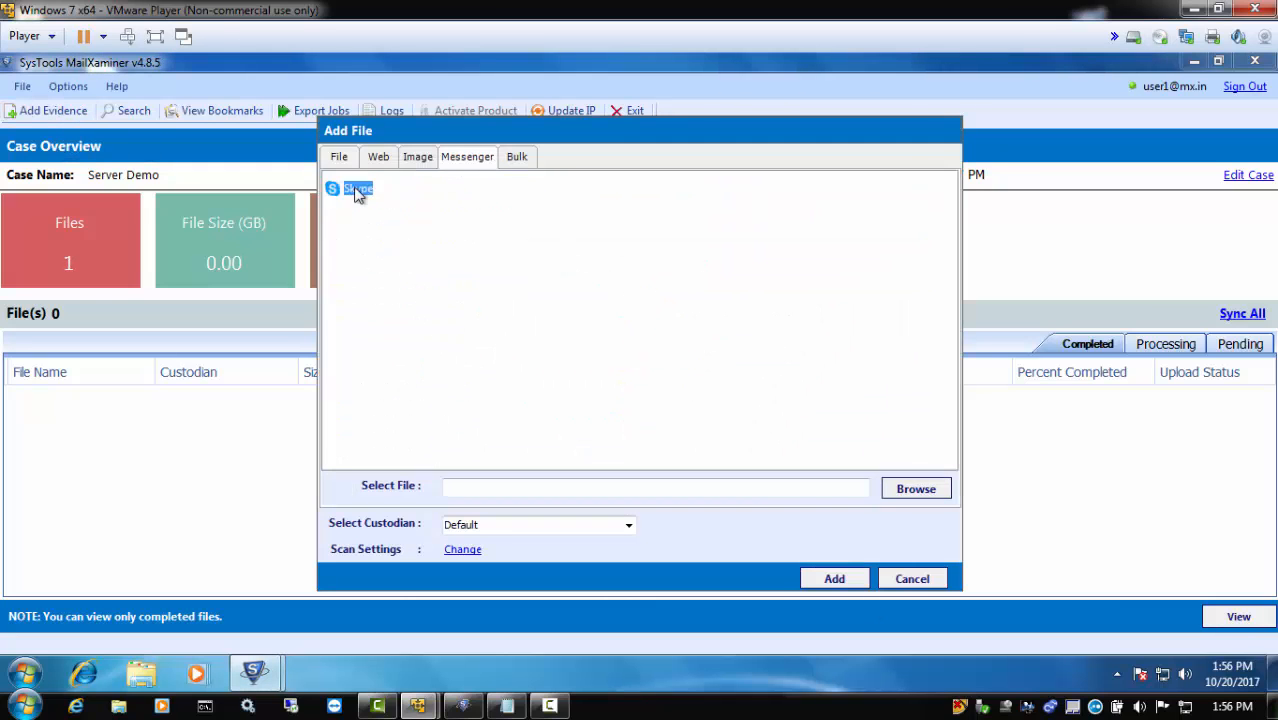
click(391, 244)
scroll(580, 330, down, 1)
click(590, 285)
double_click(554, 446)
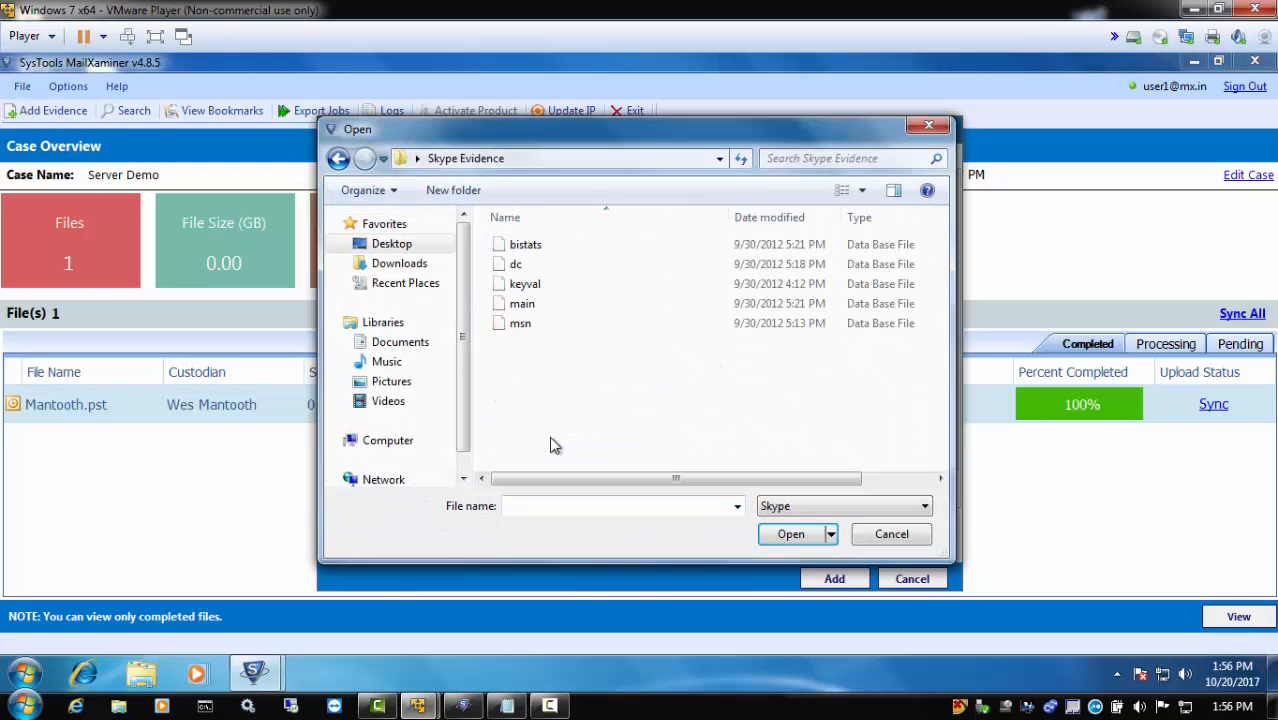
double_click(522, 305)
Create a new custodian with the person's full name for the Skype file and add the evidence
click(628, 527)
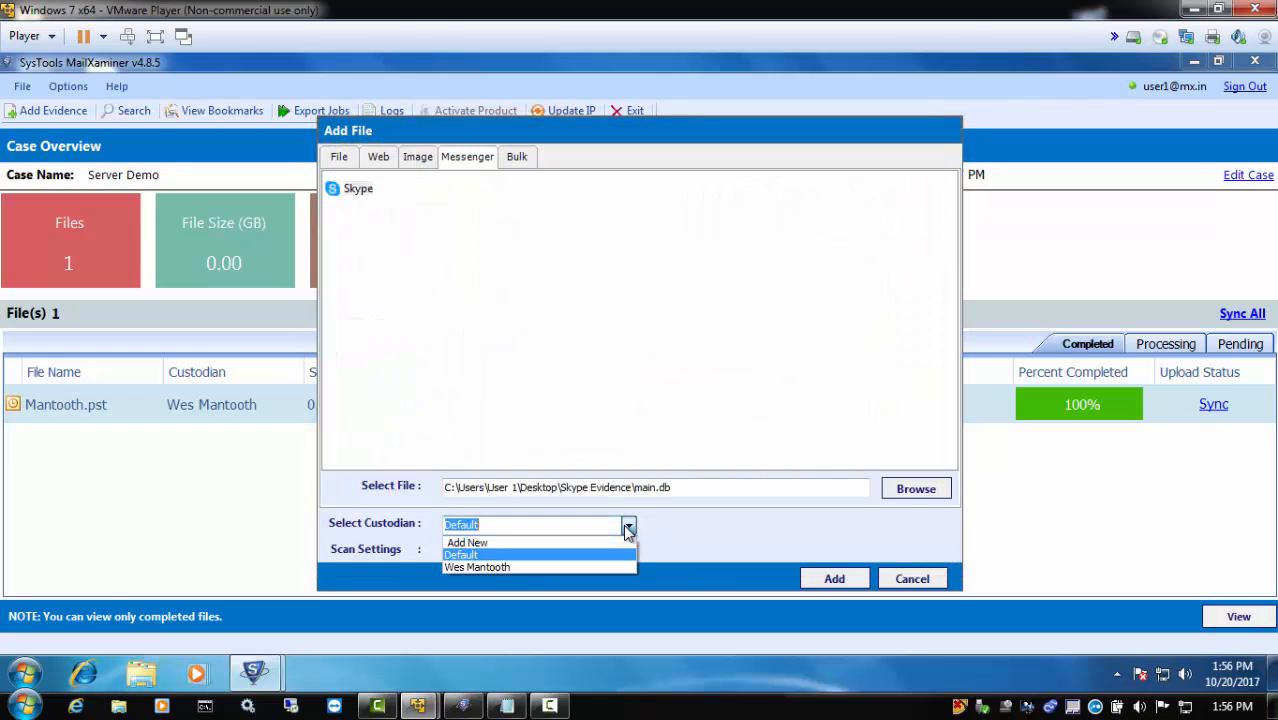
click(470, 538)
click(652, 462)
click(830, 579)
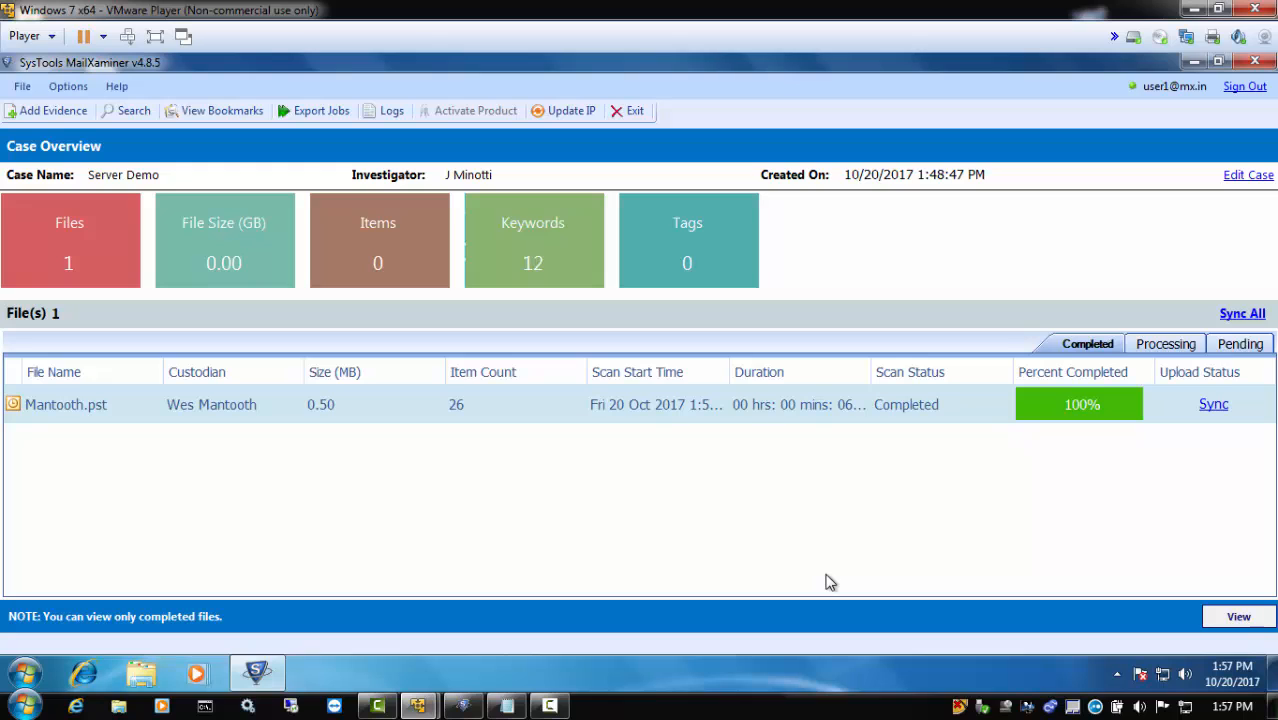
Check the pending, processing and completed files, and try to view the completed evidence
click(1241, 343)
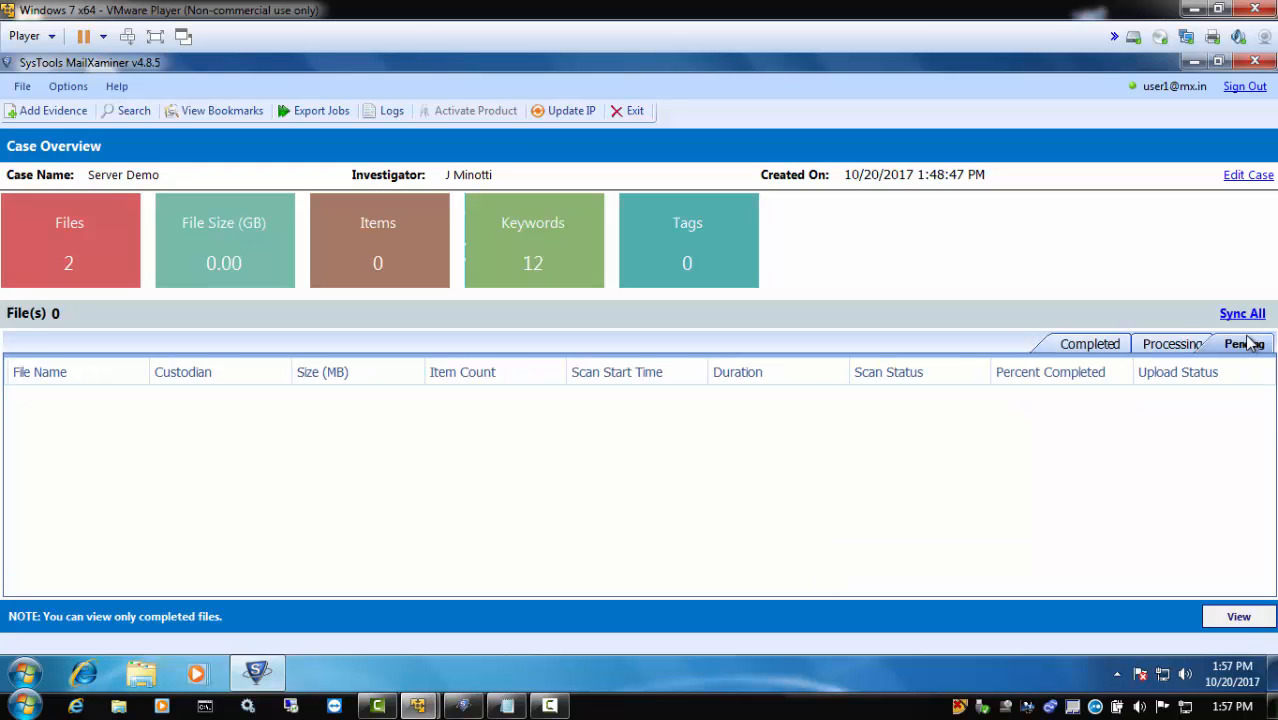
click(1170, 343)
click(1089, 343)
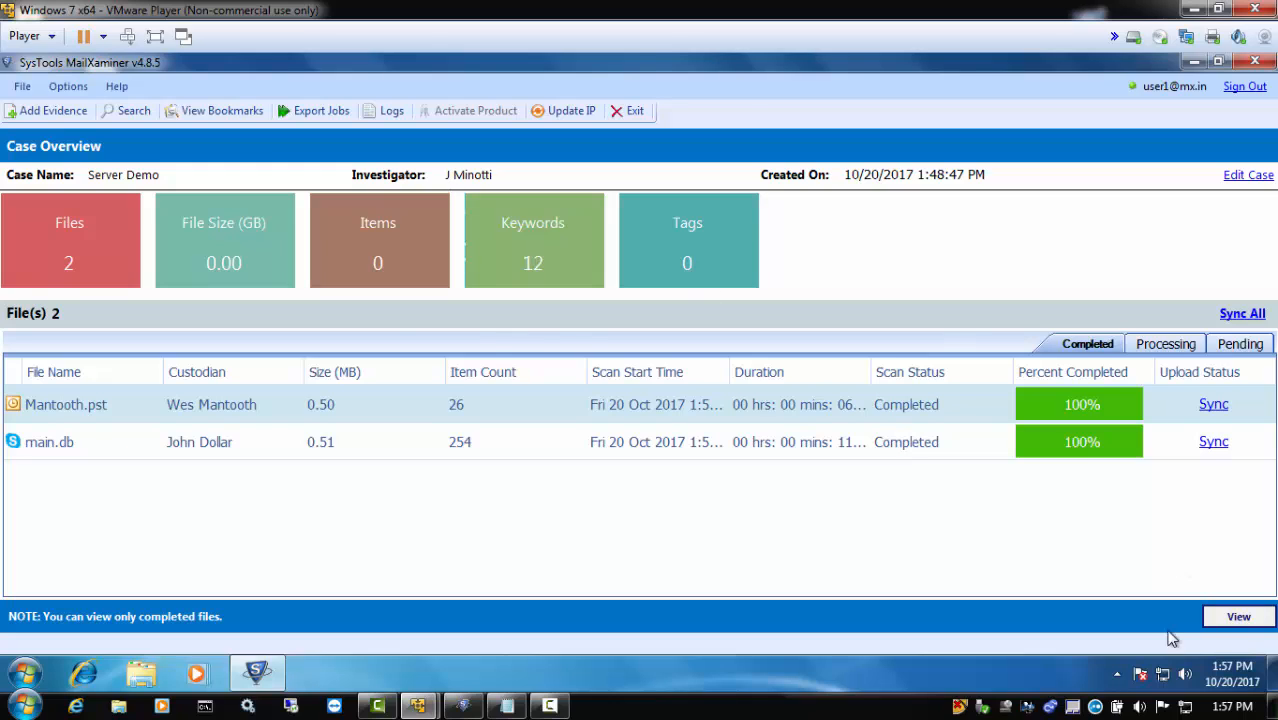
click(1246, 620)
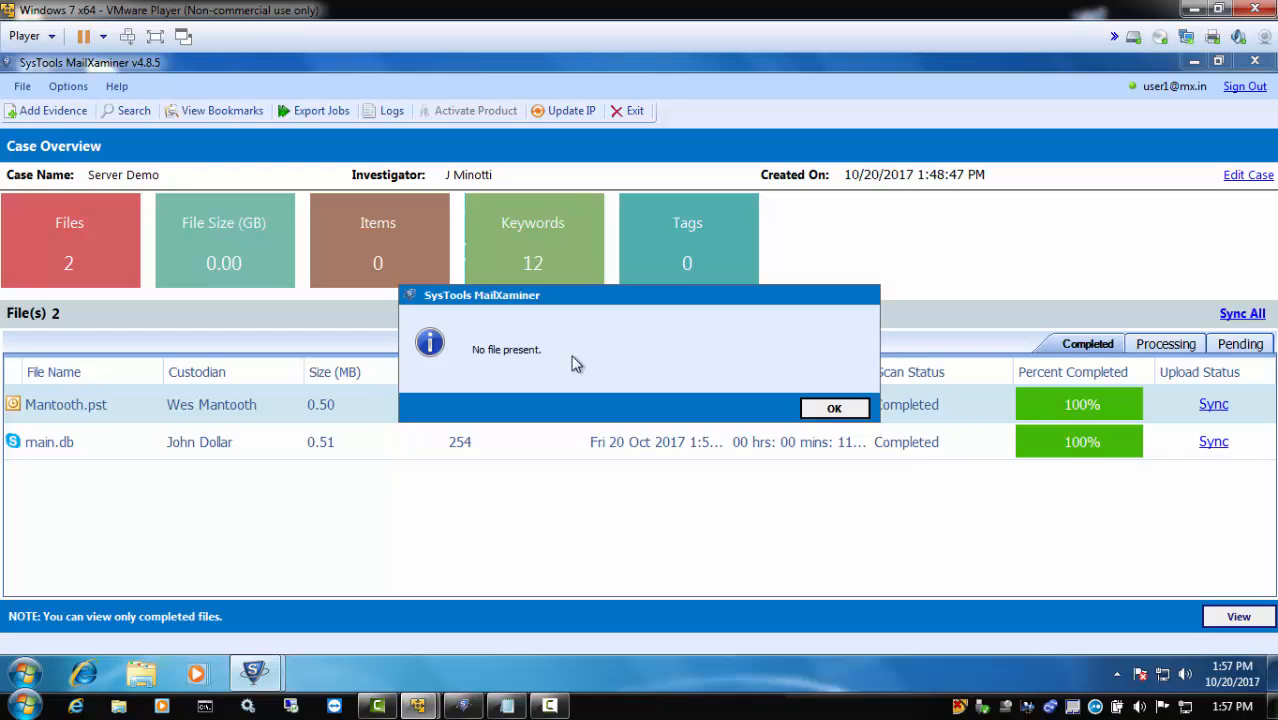
click(828, 409)
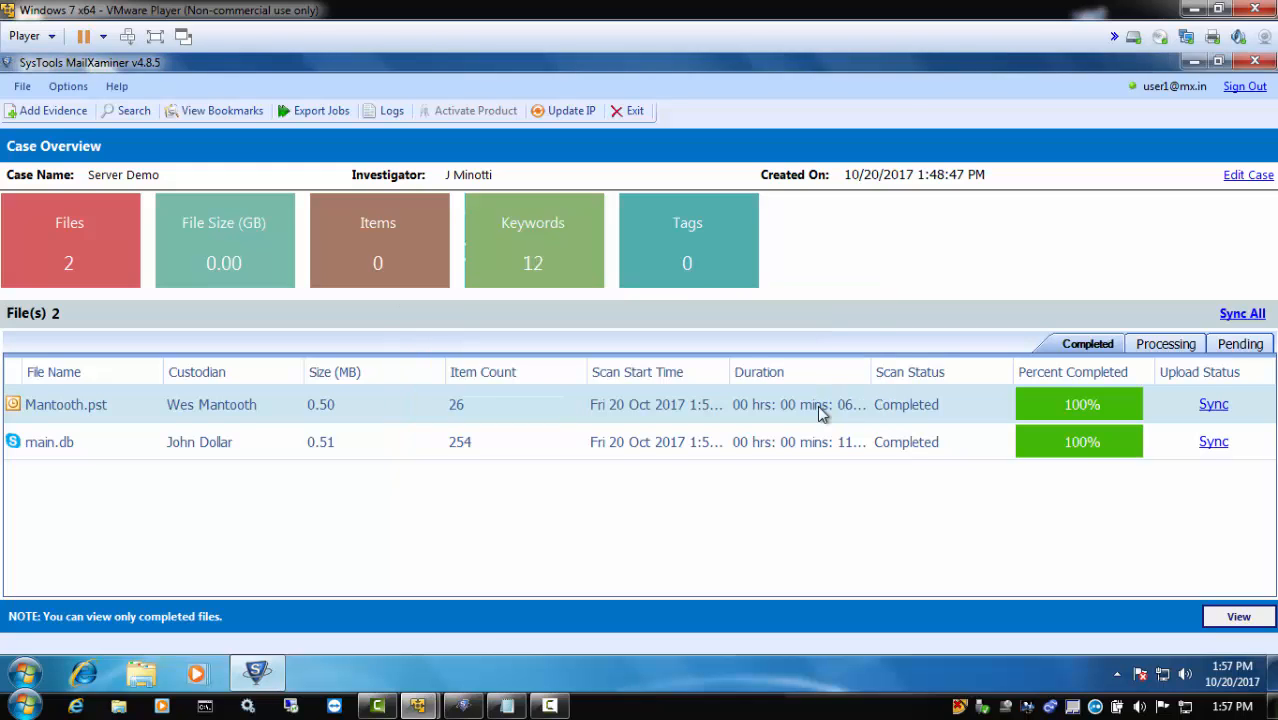
Sync all completed evidence files to the server and open them for viewing
click(1234, 316)
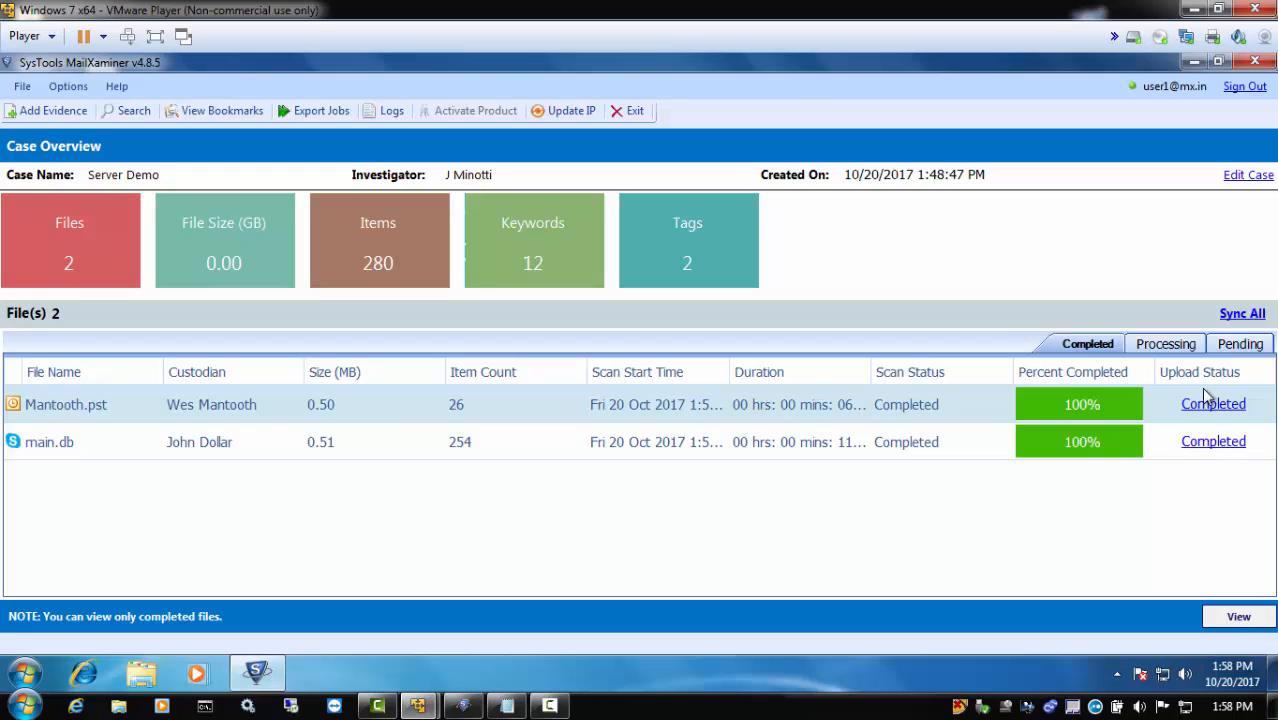
click(1242, 624)
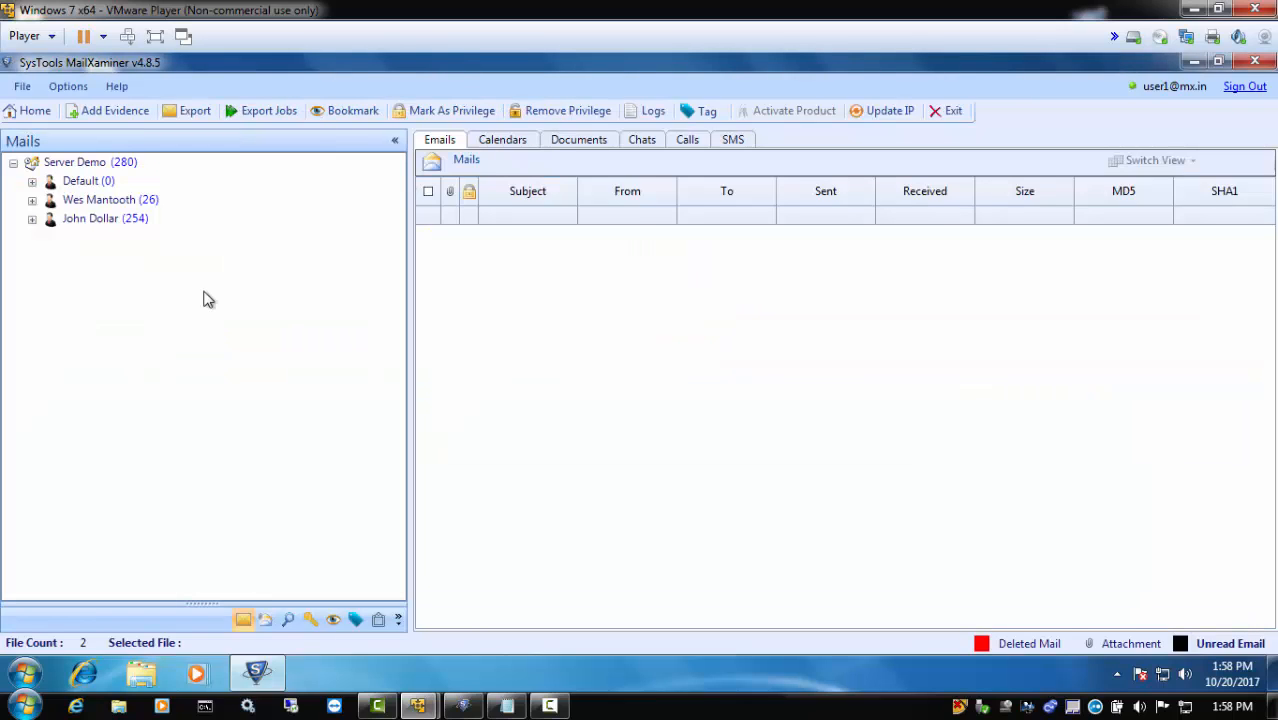
Expand the Skype custodian's evidence items and display the call records of main.db
click(33, 222)
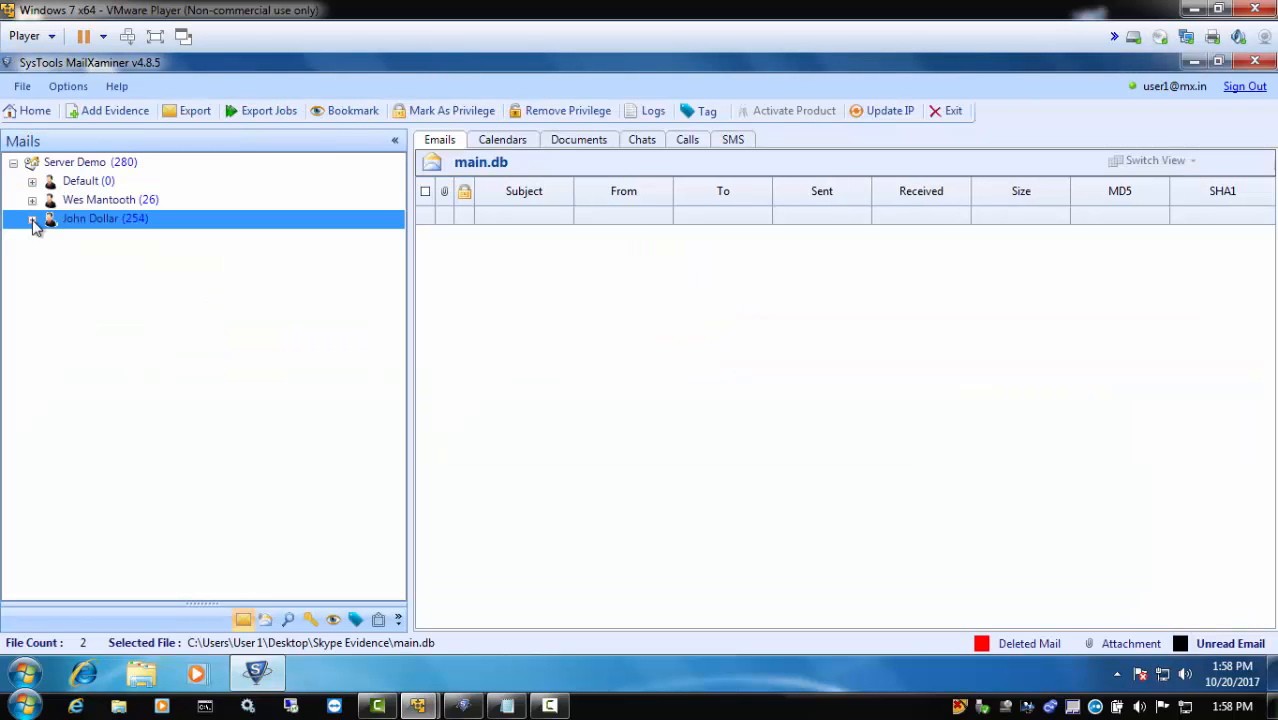
click(32, 220)
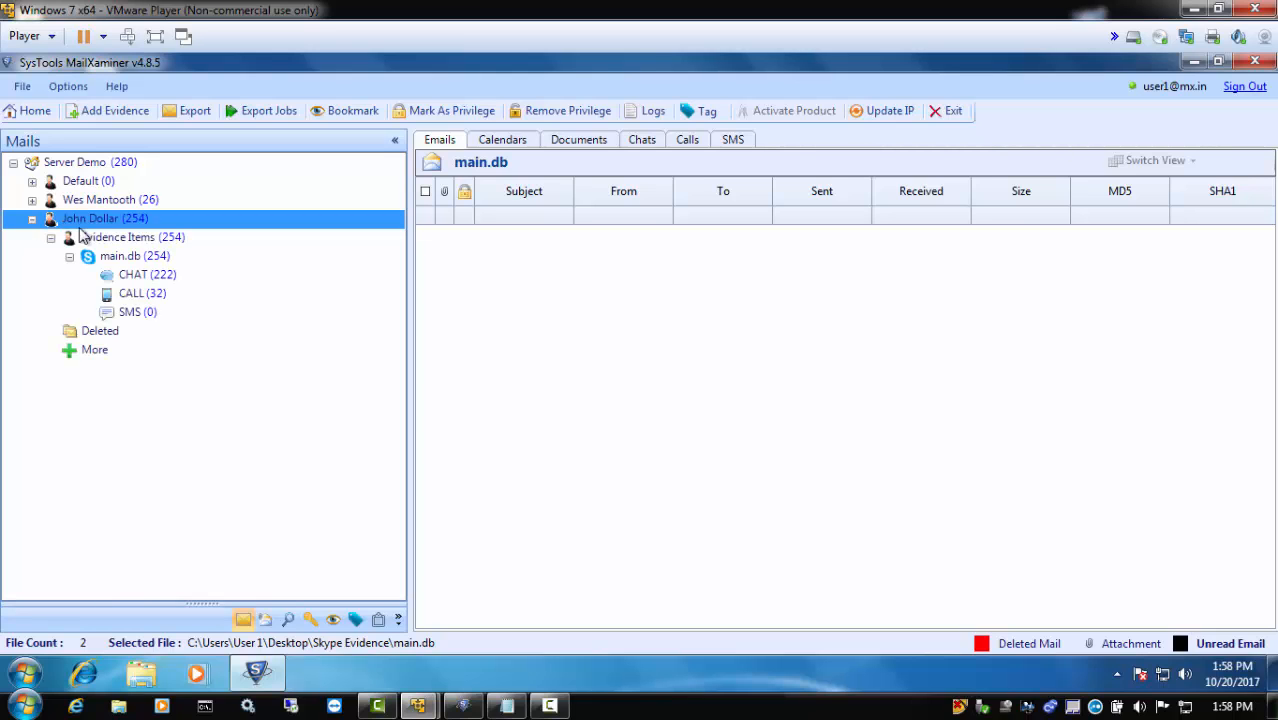
click(124, 296)
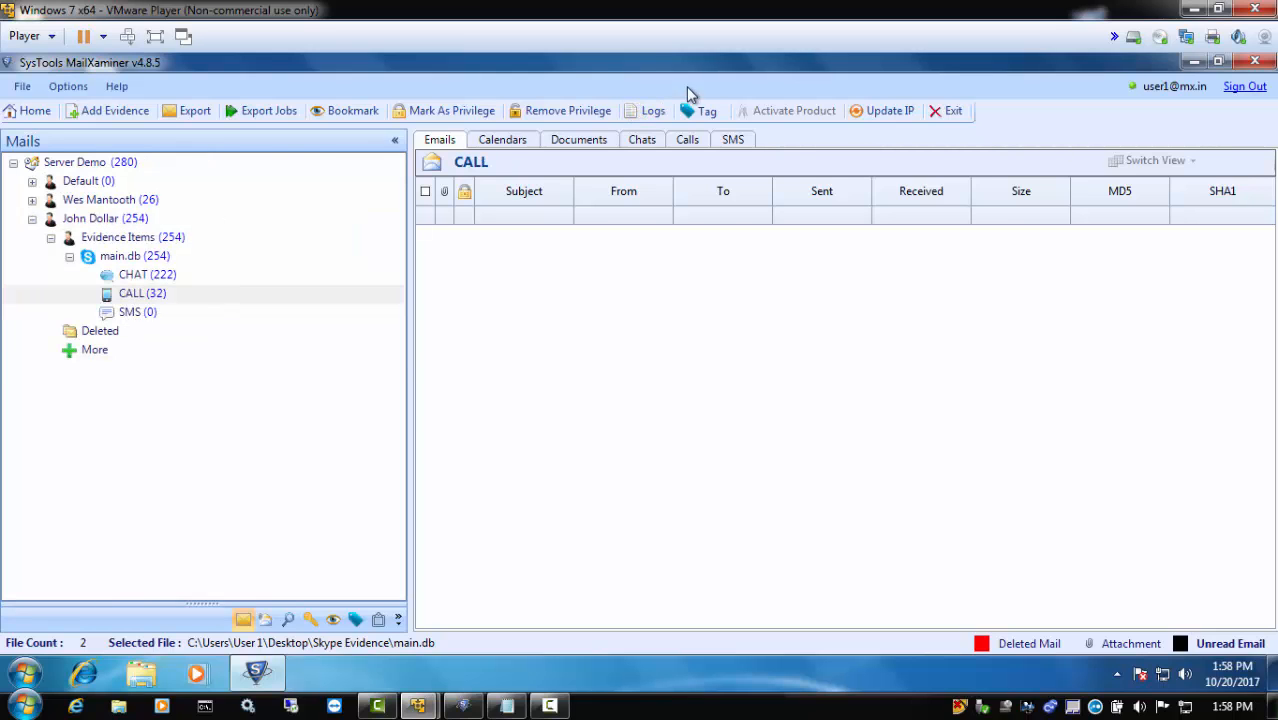
click(688, 140)
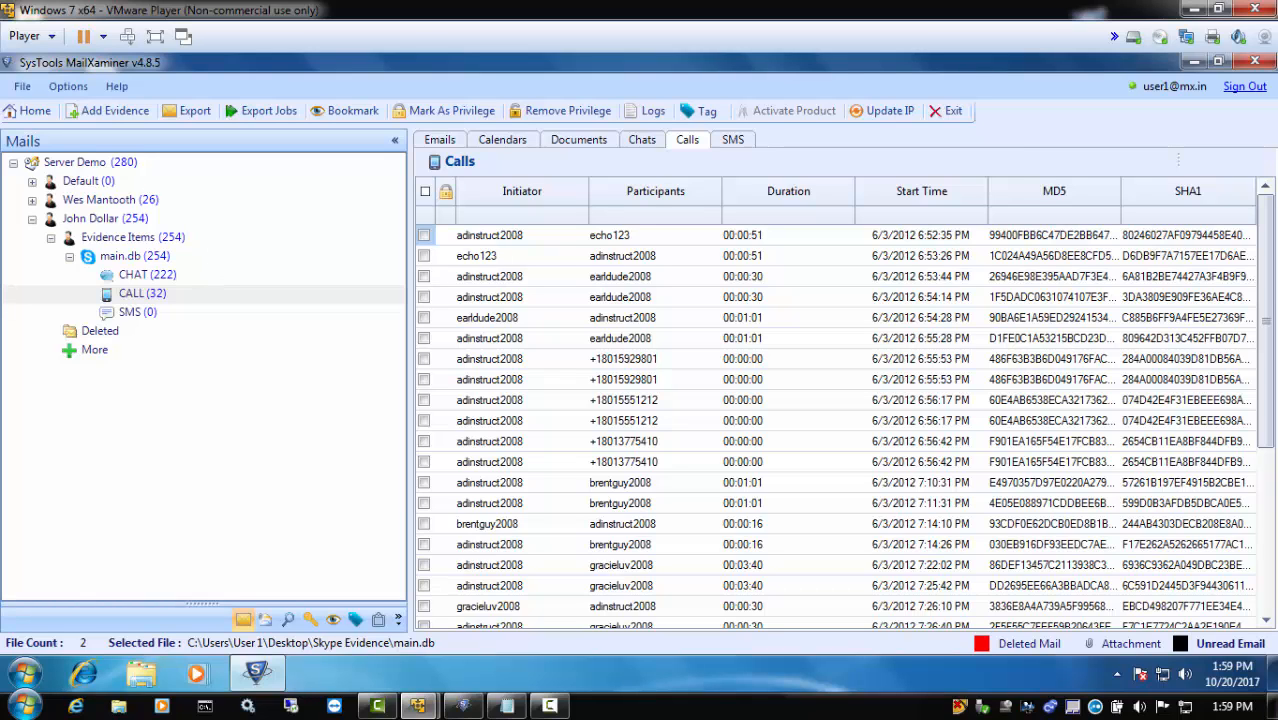
Switch to the second client virtual machine and start SysTools MailXaminer there
click(1219, 9)
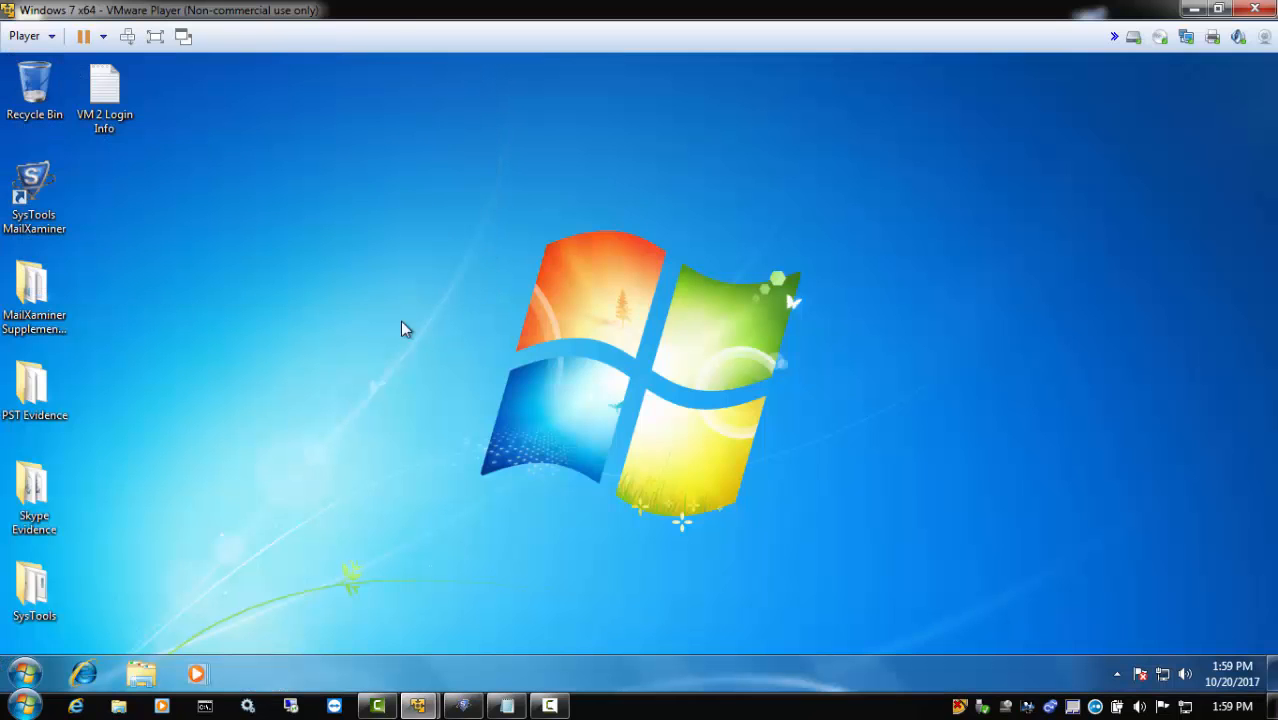
double_click(16, 220)
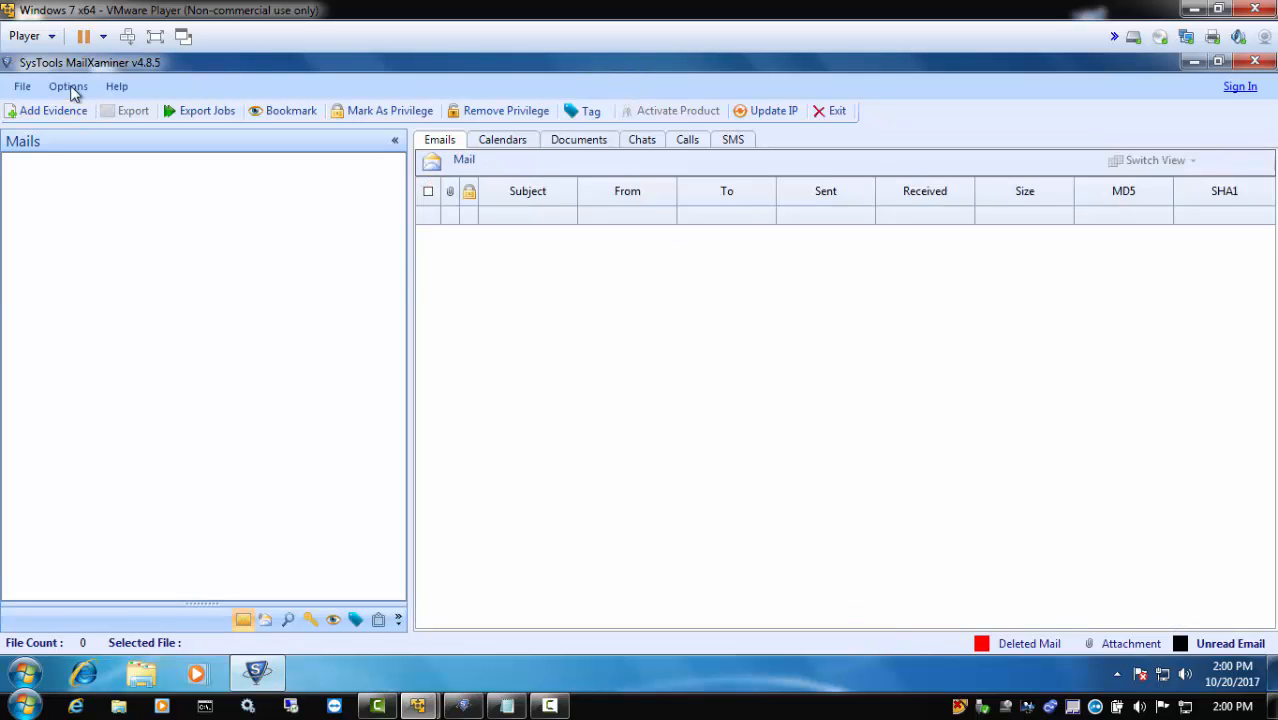
Check the list of recent cases available before signing in to the server, and close it without opening a case
click(22, 86)
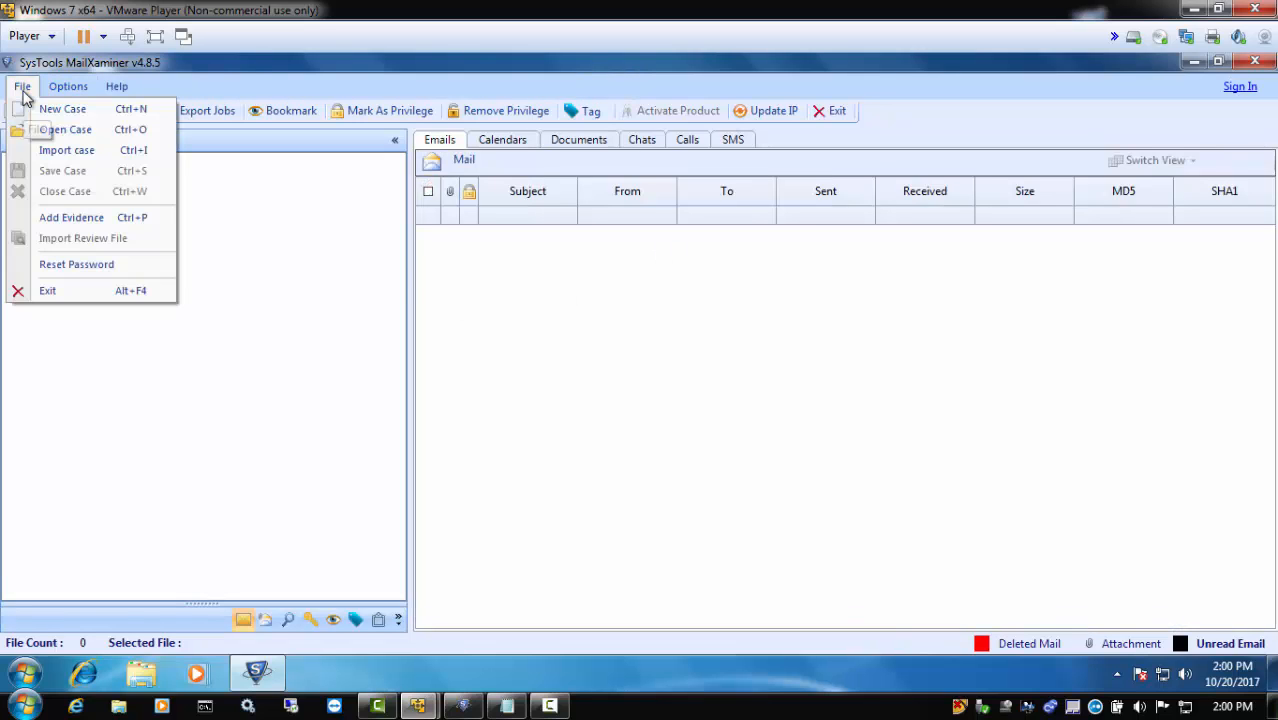
click(60, 130)
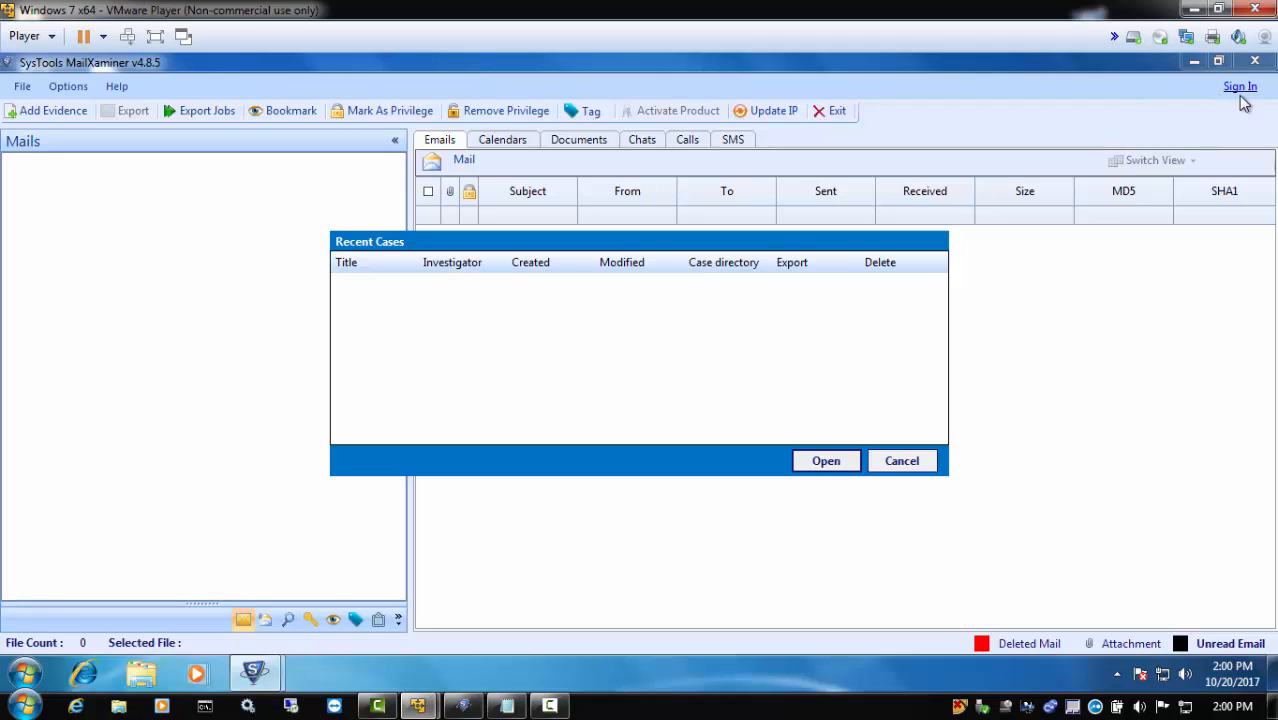
click(903, 461)
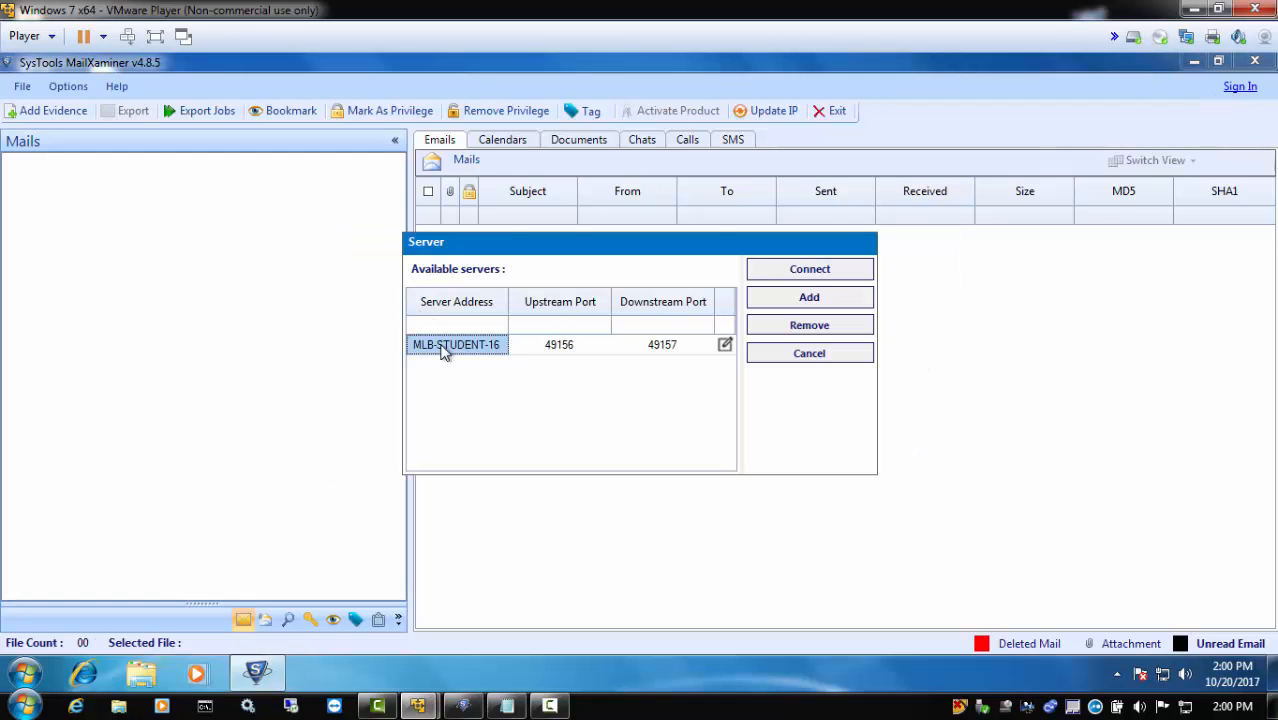
Connect to the MLB-STUDENT-16 server and log in with the second user's e-mail and account password
click(792, 278)
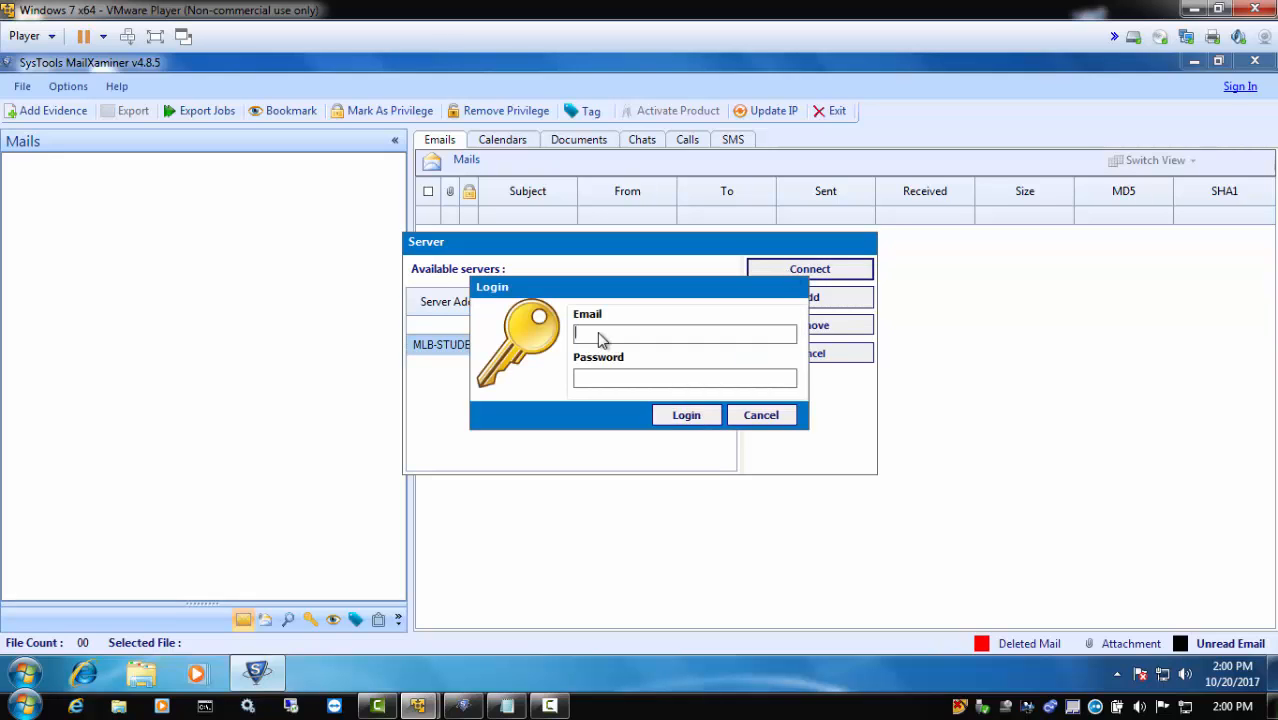
right_click(600, 334)
click(646, 414)
key(Tab)
key(ctrl+v)
click(667, 421)
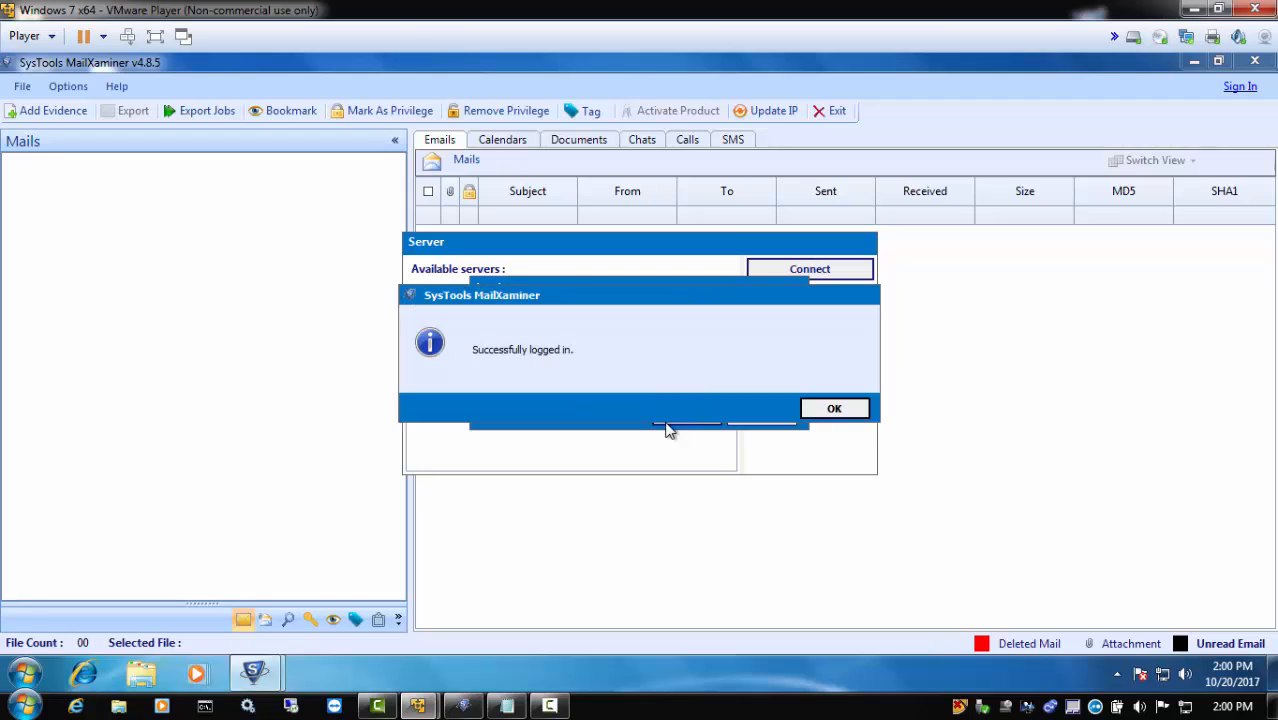
click(848, 412)
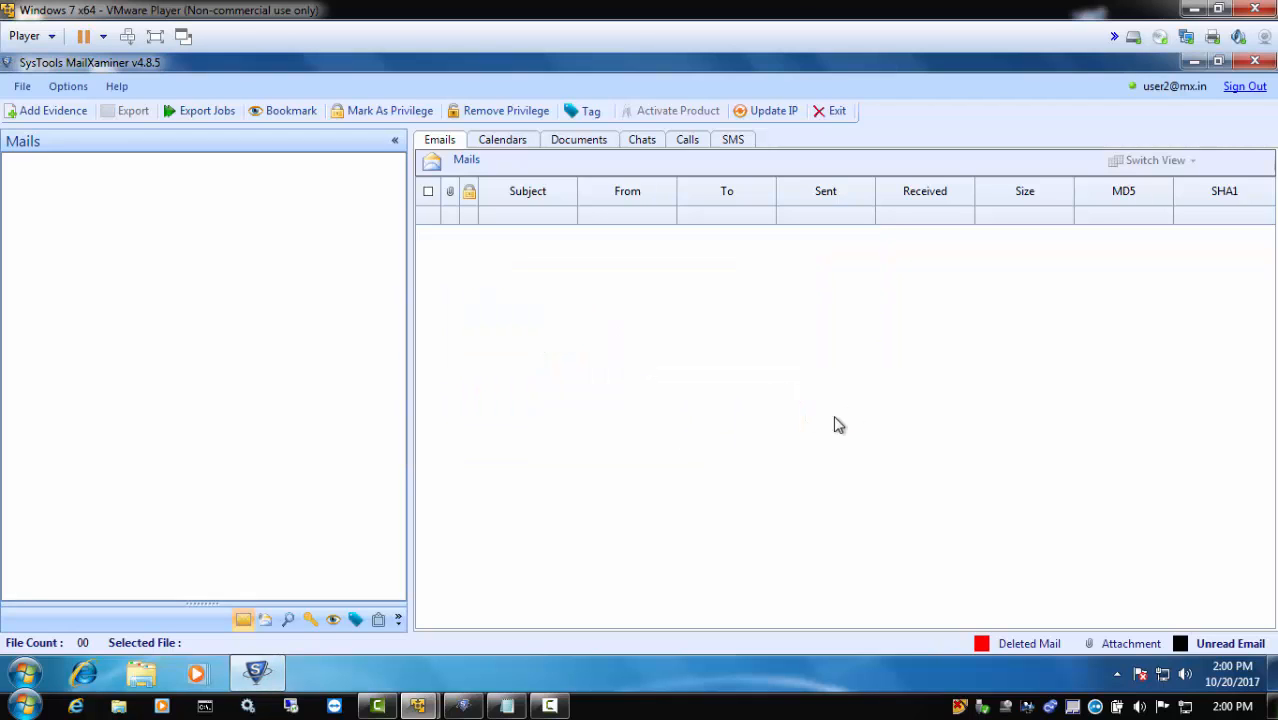
Open the Server Demo case with a local case directory, leaving the processing settings unsaved, and view its completed evidence files
click(24, 87)
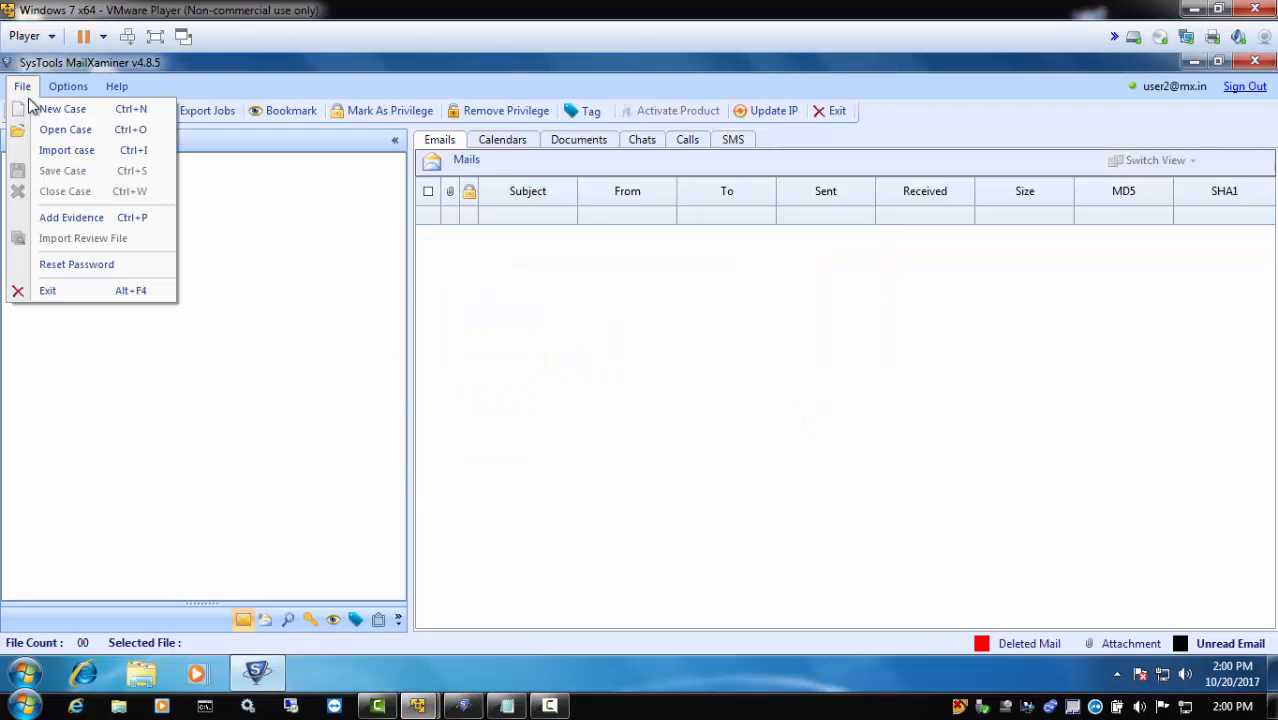
click(33, 130)
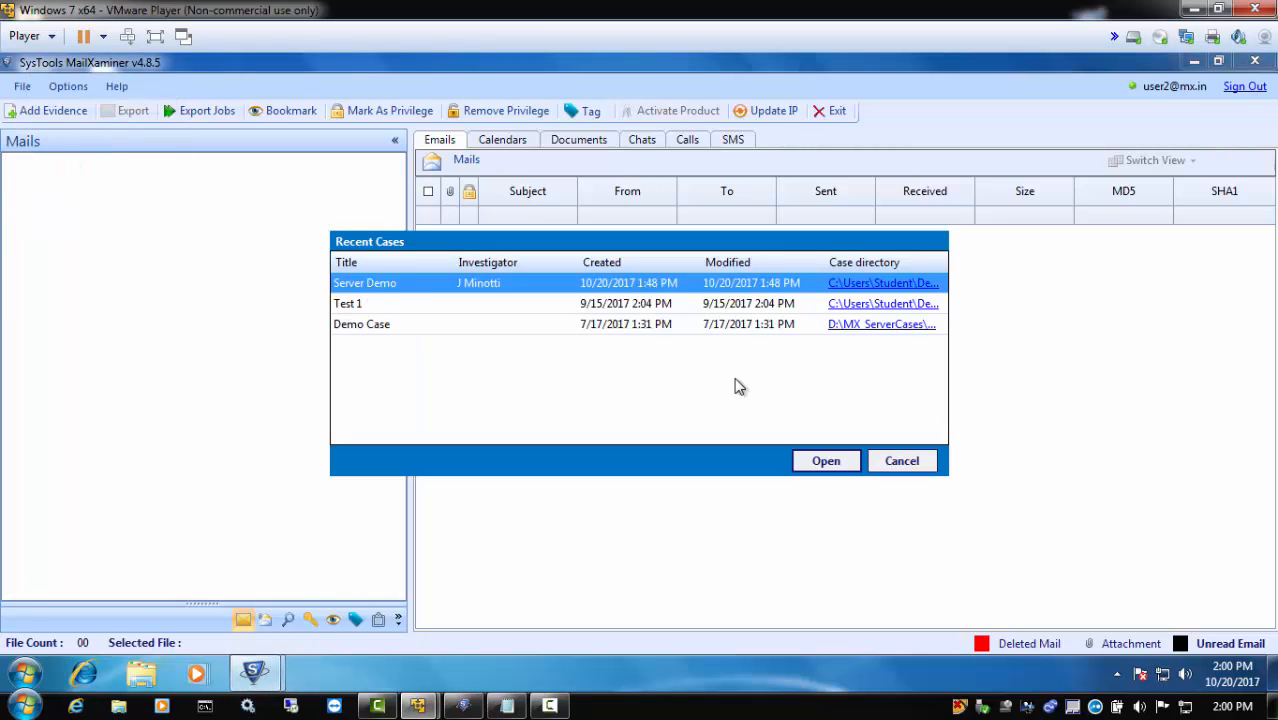
click(826, 462)
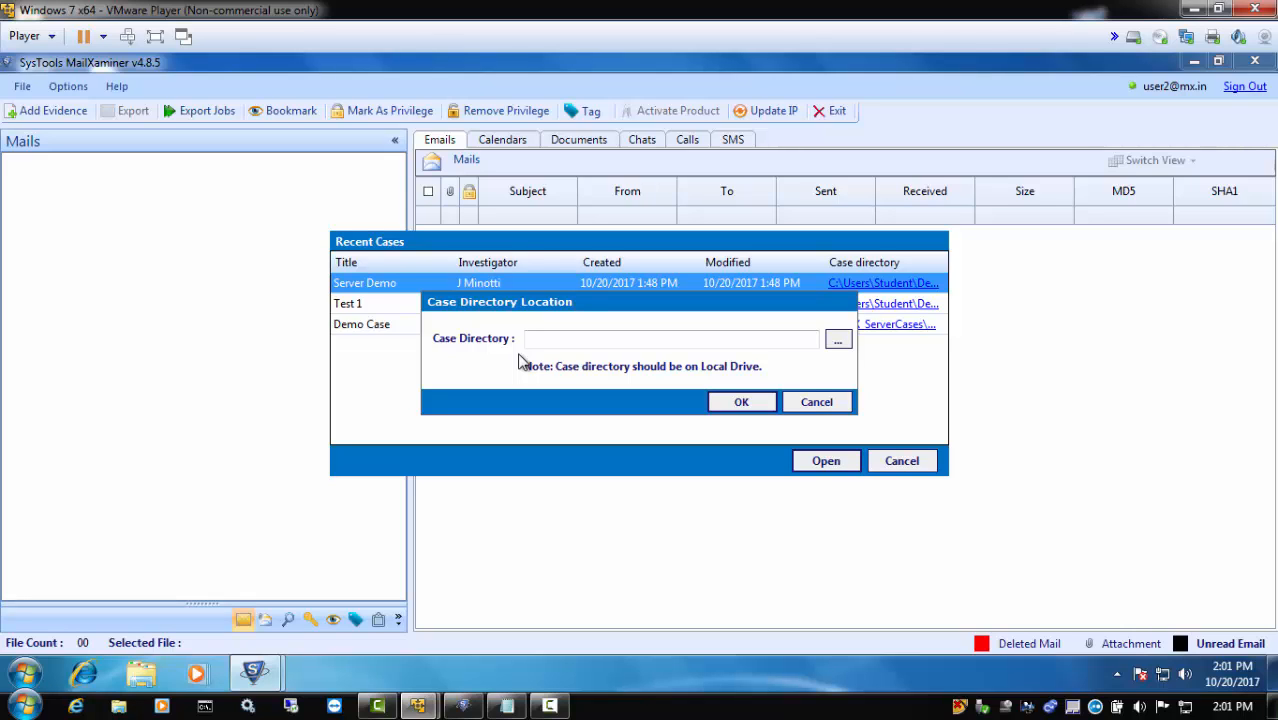
click(838, 340)
click(662, 477)
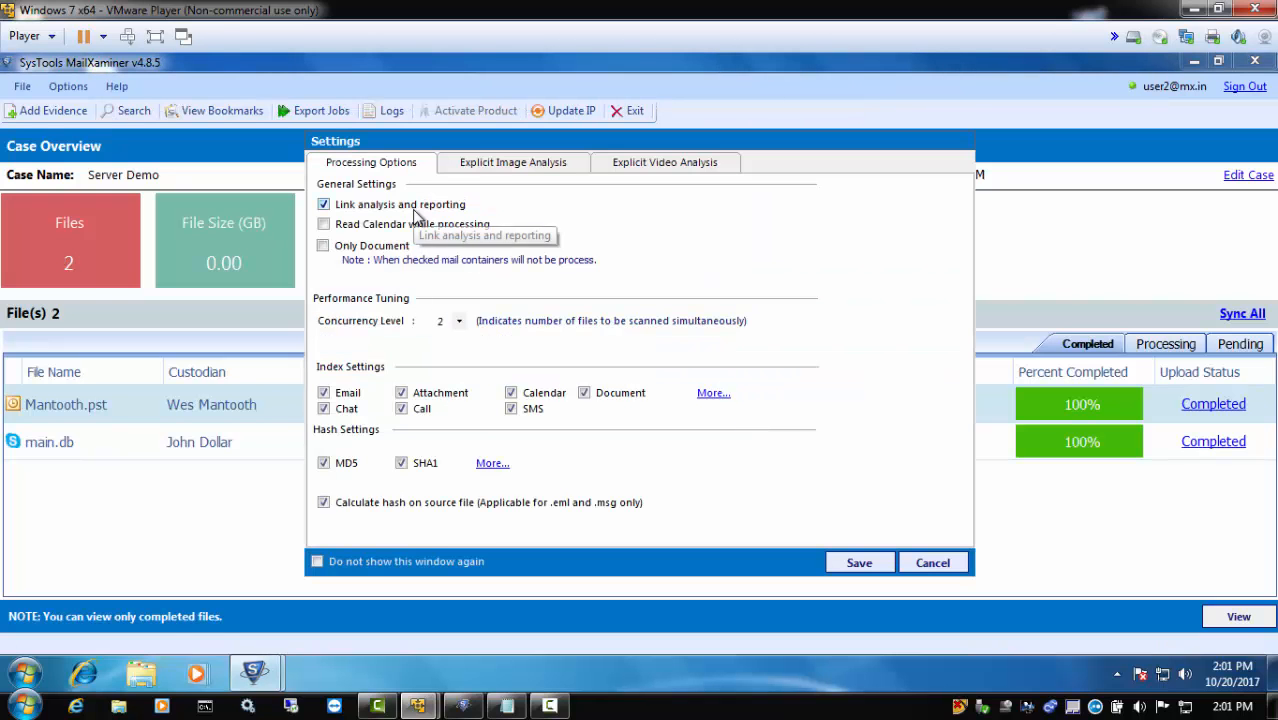
click(926, 562)
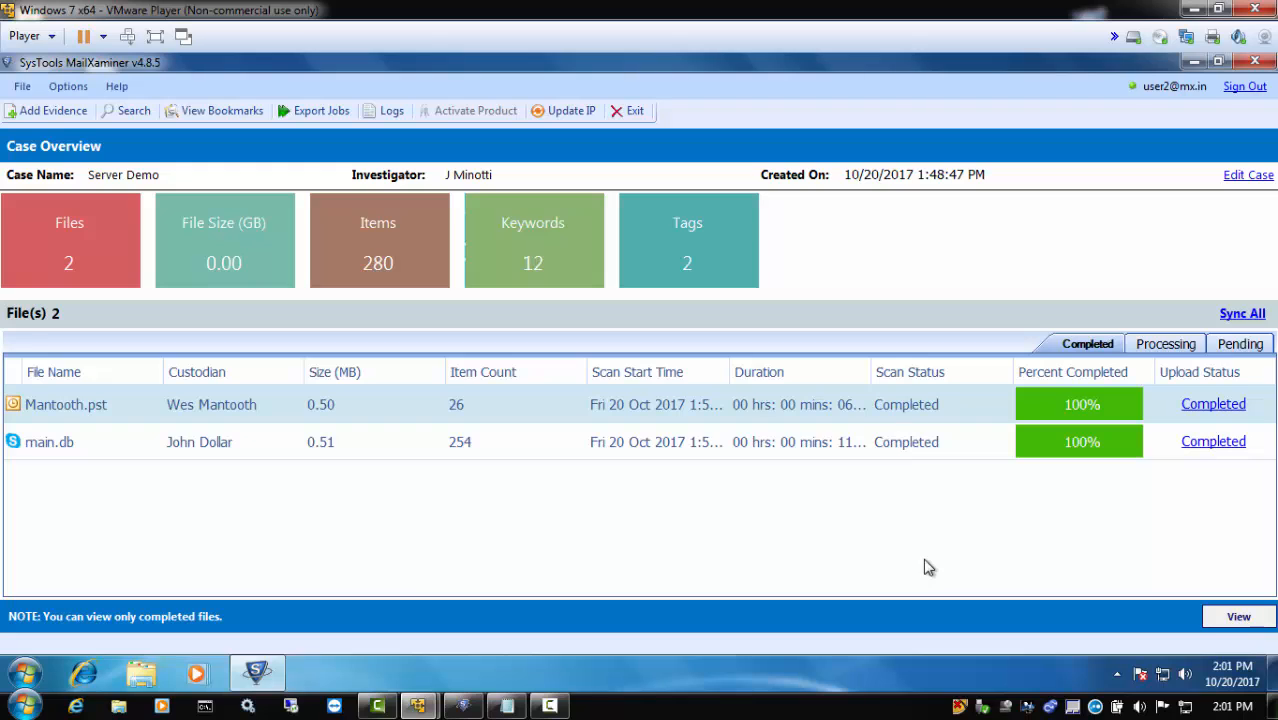
click(1238, 616)
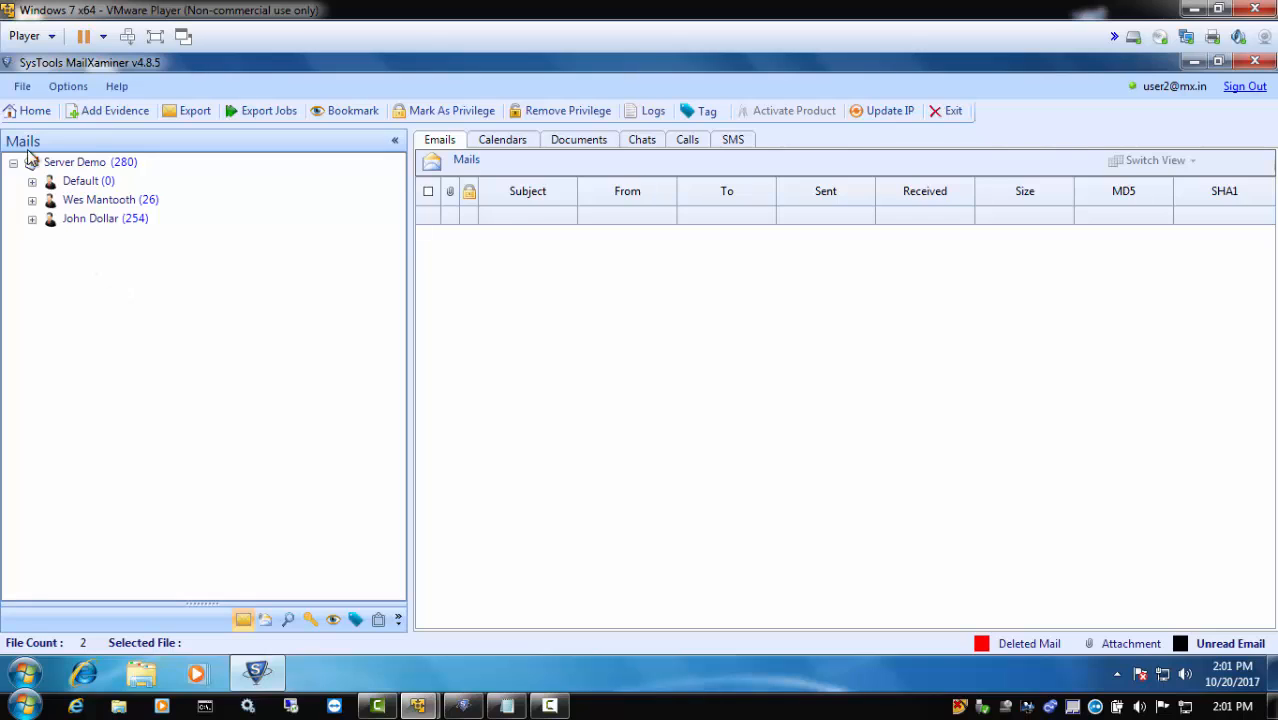
Try to add evidence to the Server Demo case as the second user
click(107, 109)
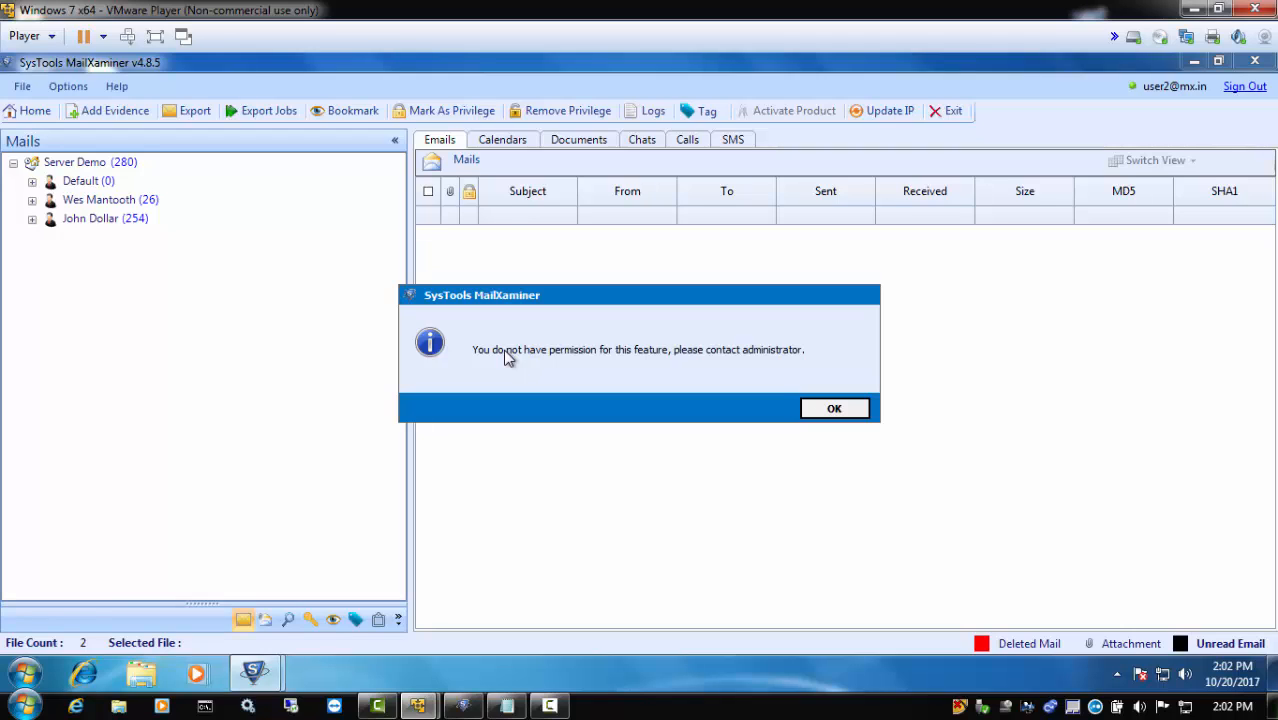
click(832, 410)
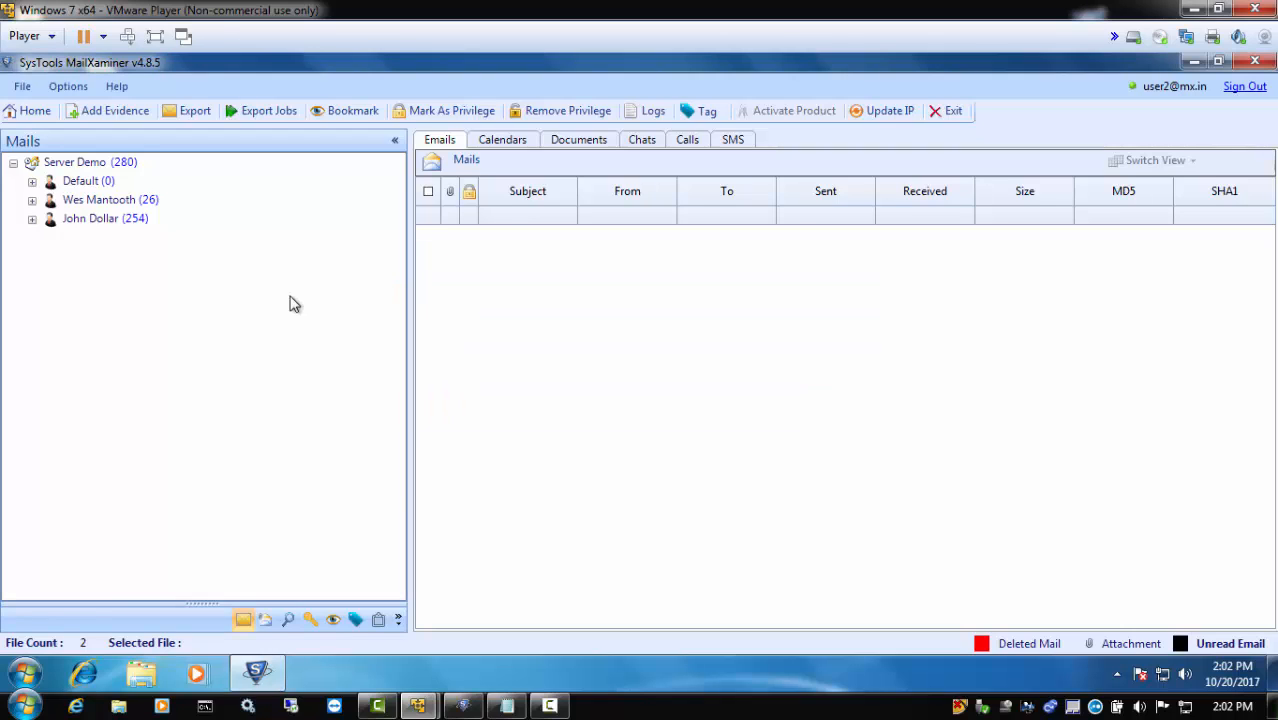